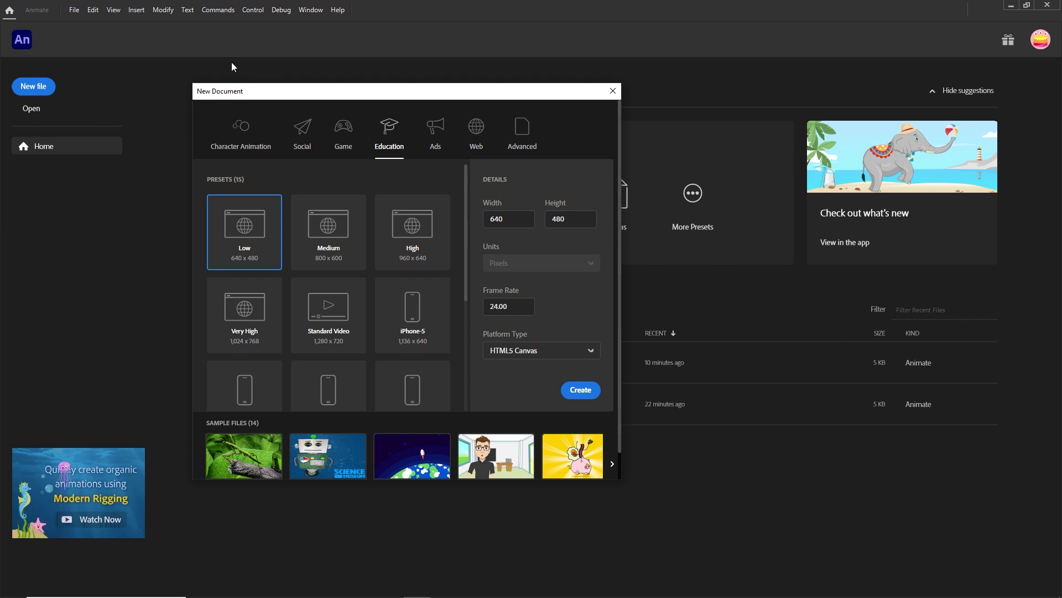
Step: Set the new HTML5 Canvas document's width and height to 500 px and create it
{"action": "double_click", "coordinate": [516, 220]}
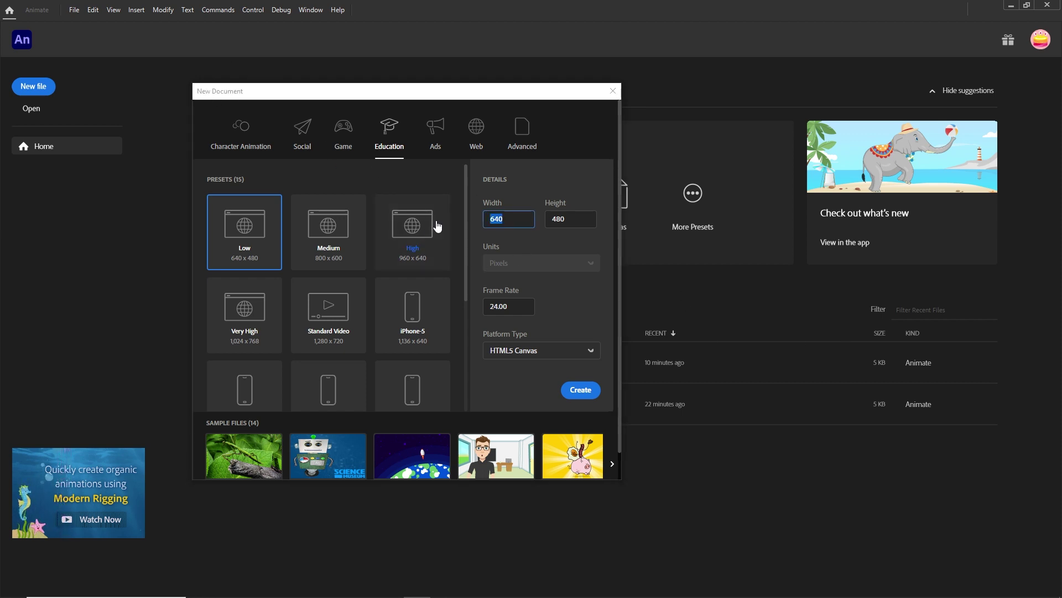
{"action": "type", "text": "500"}
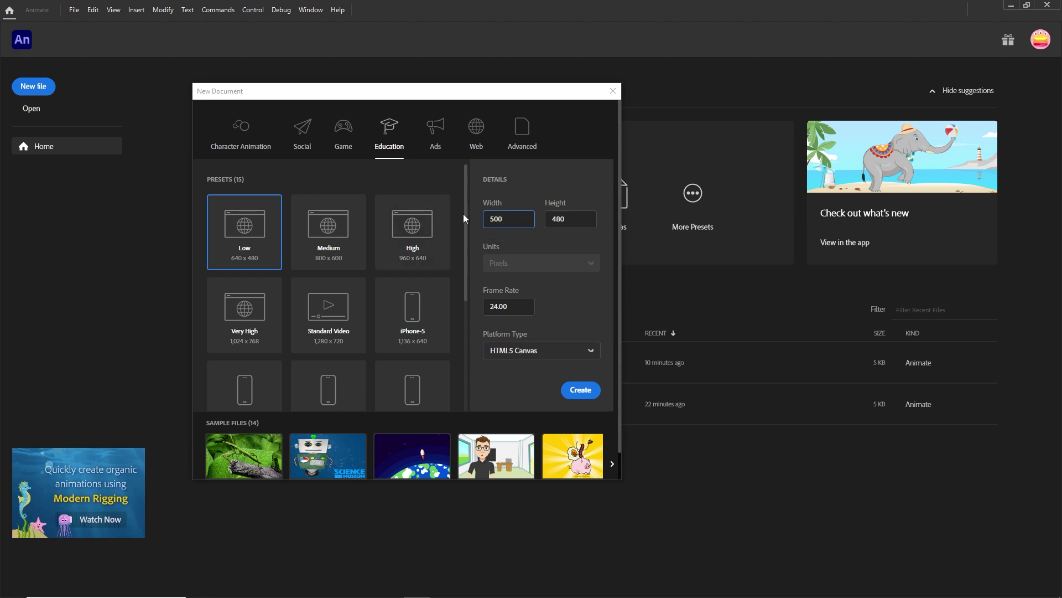
{"action": "key", "text": "Tab"}
{"action": "type", "text": "500"}
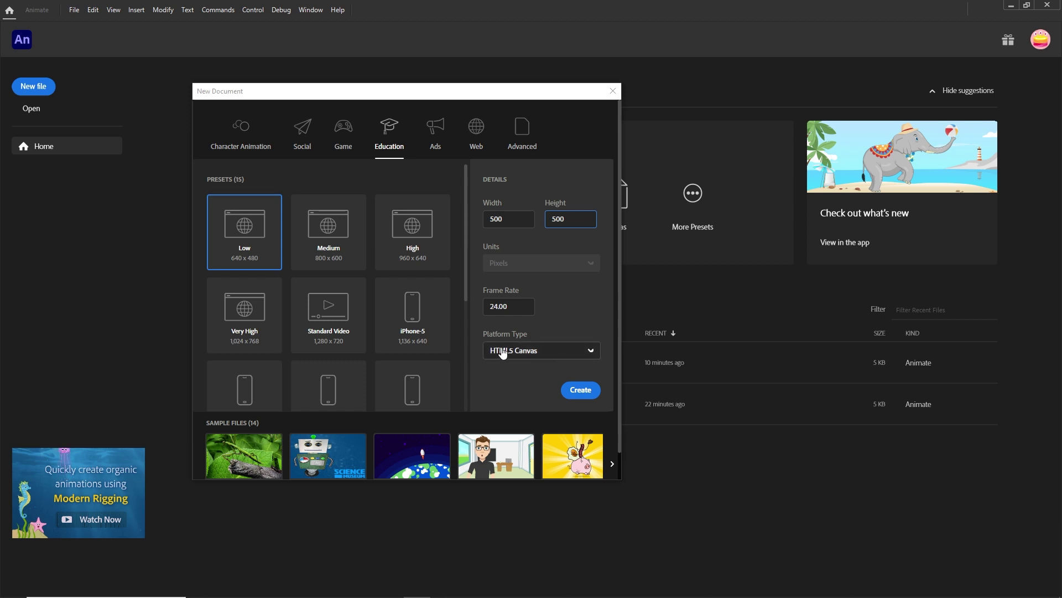
{"action": "left_click", "coordinate": [581, 397]}
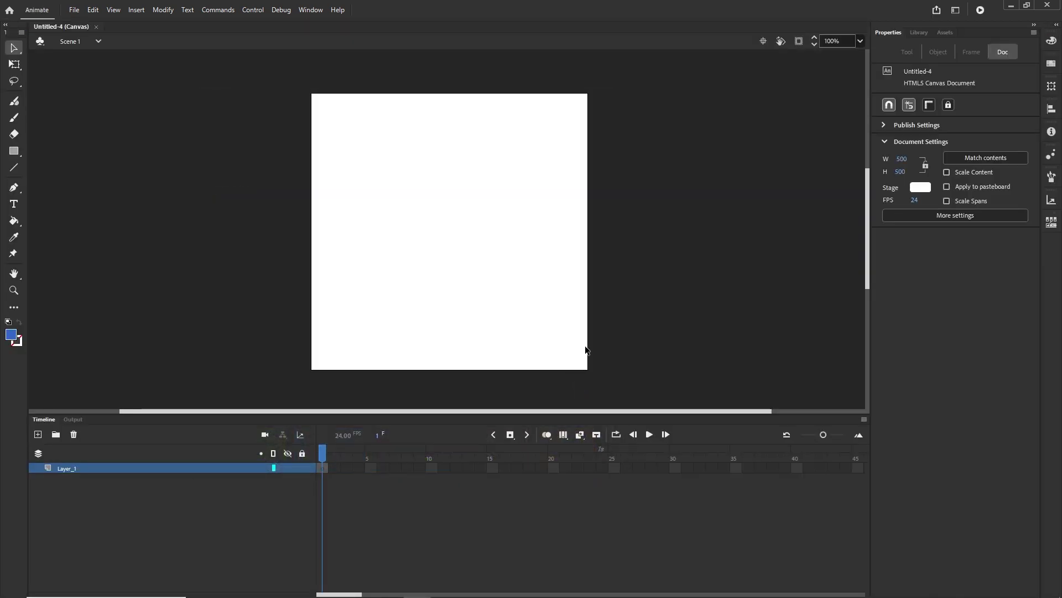
Step: Choose the Rectangle tool with no stroke colour and a red fill
{"action": "left_click", "coordinate": [14, 155]}
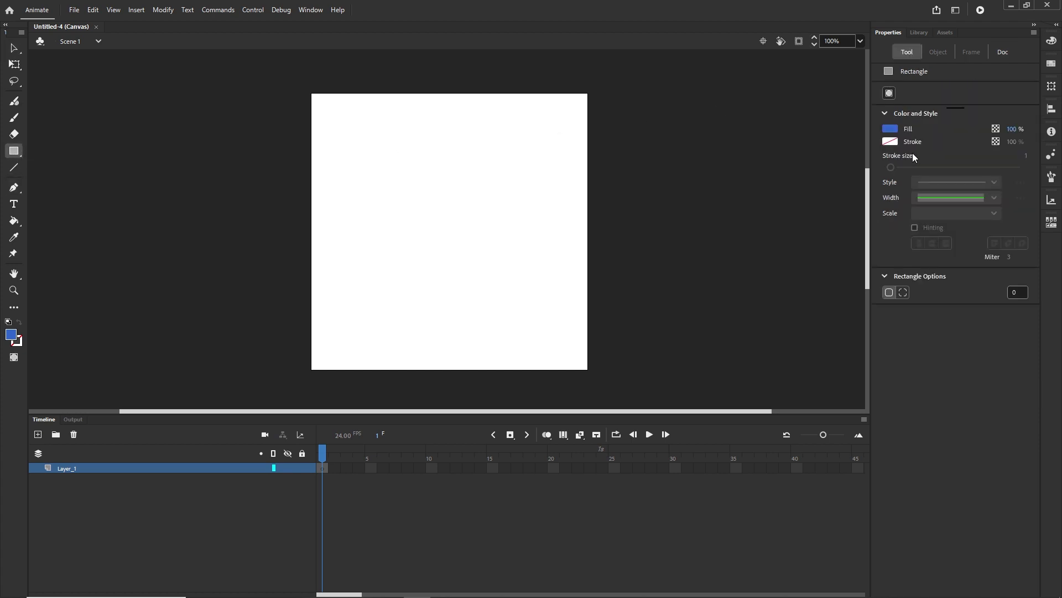
{"action": "left_click", "coordinate": [896, 144]}
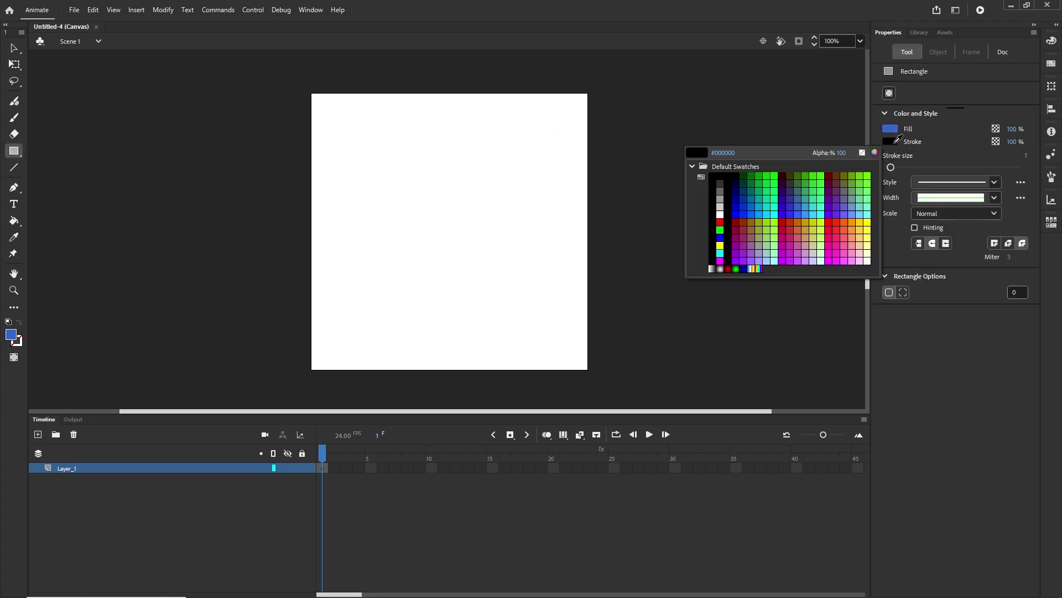
{"action": "left_click", "coordinate": [862, 152]}
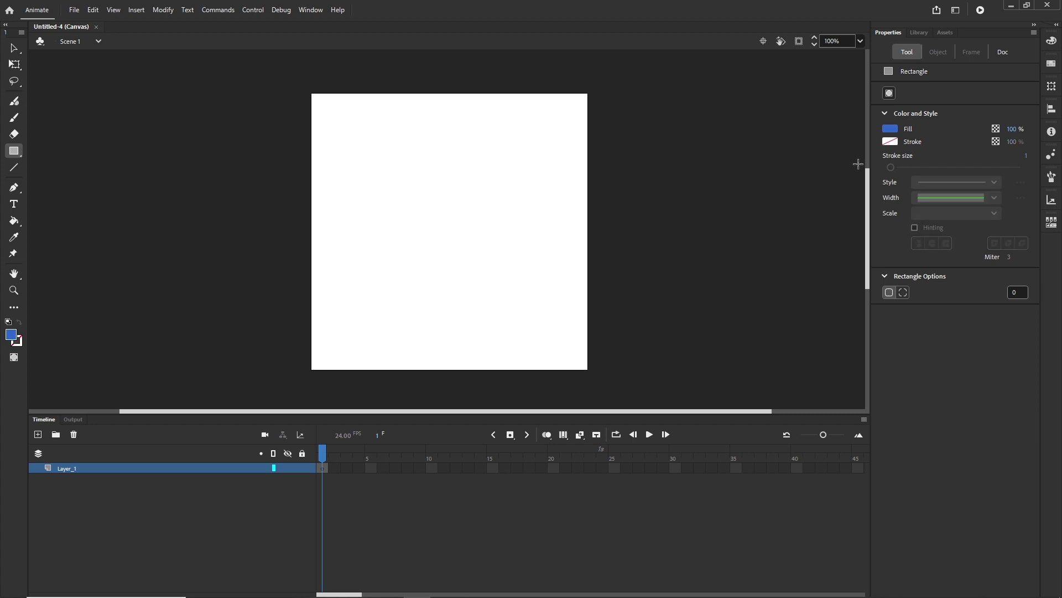
{"action": "left_click", "coordinate": [890, 130]}
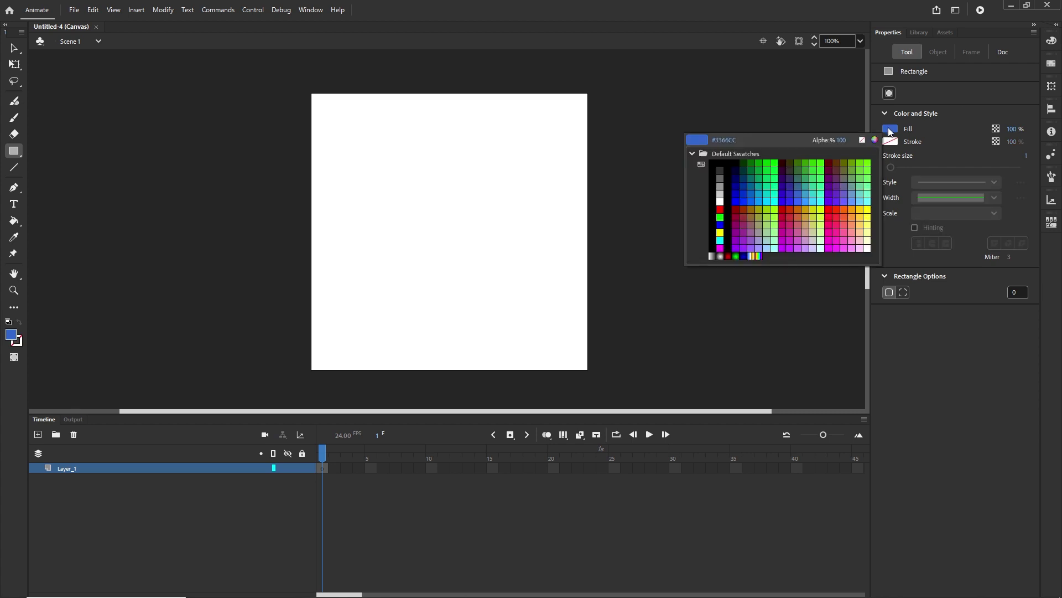
{"action": "left_click", "coordinate": [783, 210]}
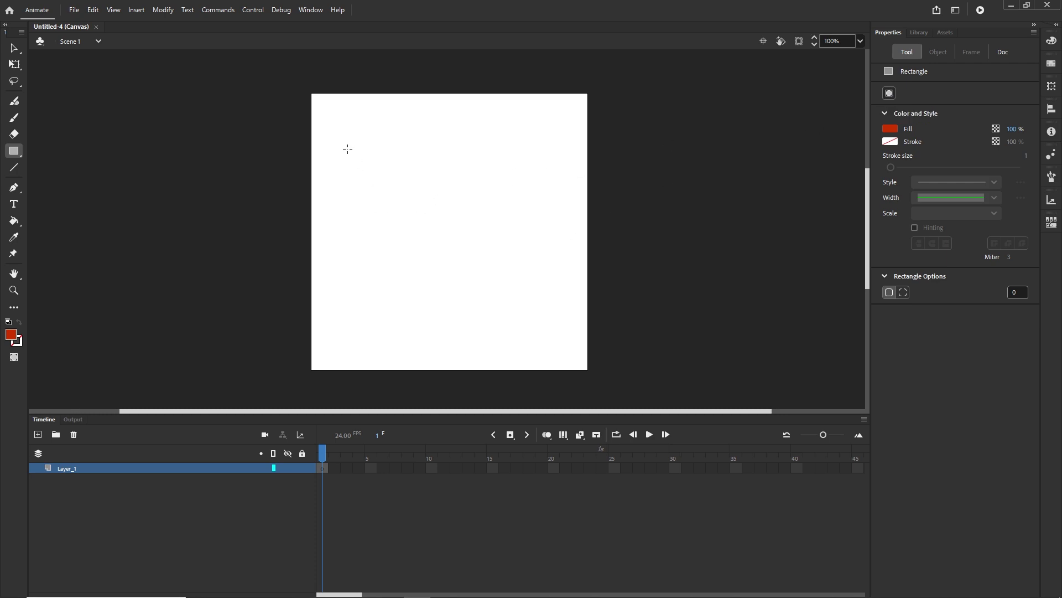
Step: Draw a 260 × 240 red rectangle at X 70, Y 100 and inspect it with the Selection tool
{"action": "mouse_move", "coordinate": [348, 148]}
{"action": "left_mouse_down"}
{"action": "mouse_move", "coordinate": [393, 209]}
{"action": "mouse_move", "coordinate": [493, 280]}
{"action": "left_mouse_up"}
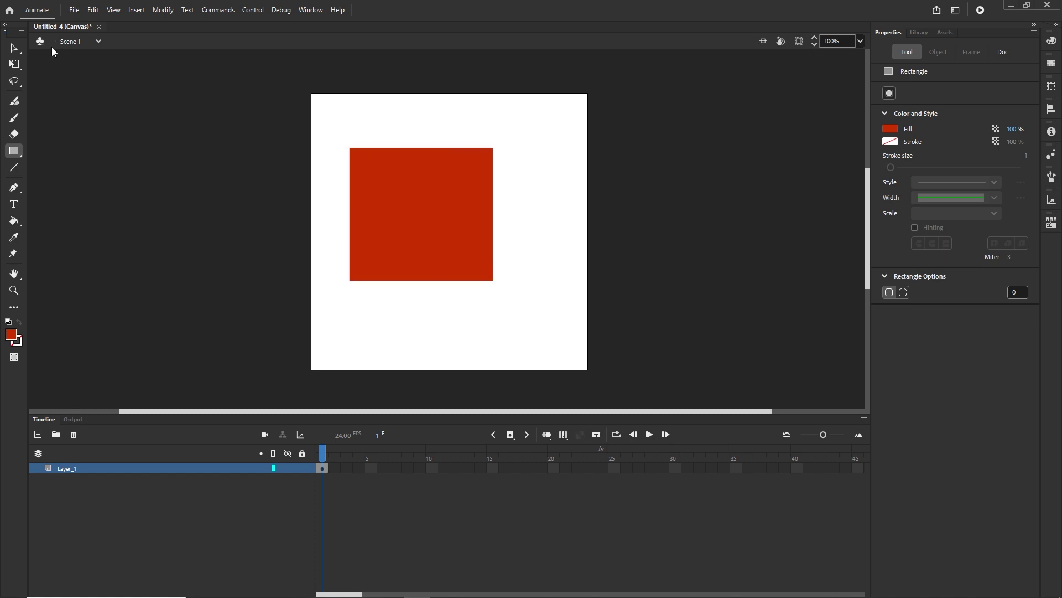
{"action": "left_click", "coordinate": [14, 48]}
{"action": "left_click", "coordinate": [437, 247]}
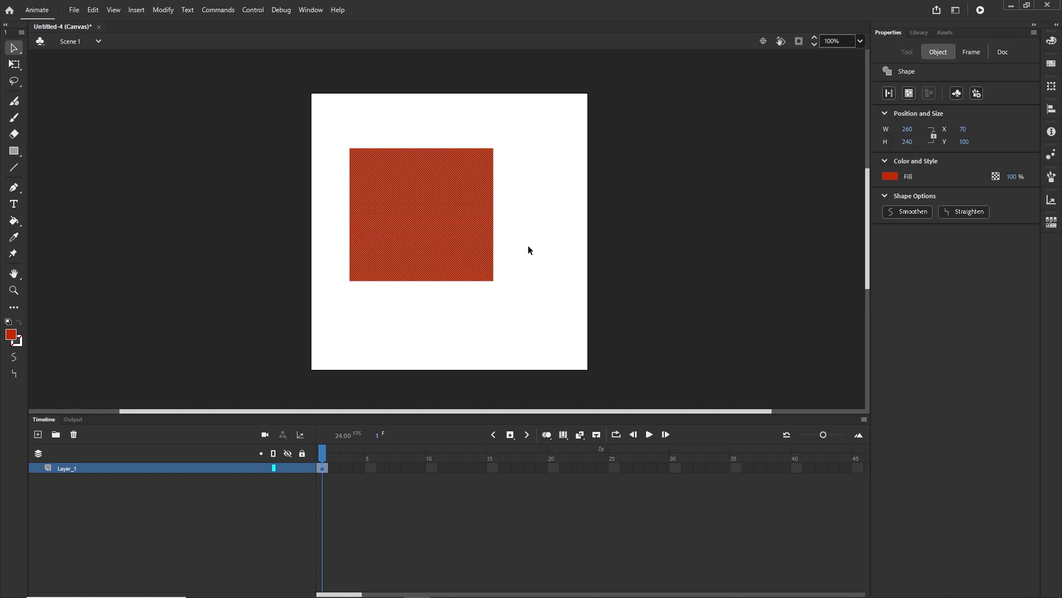
{"action": "left_click", "coordinate": [555, 235]}
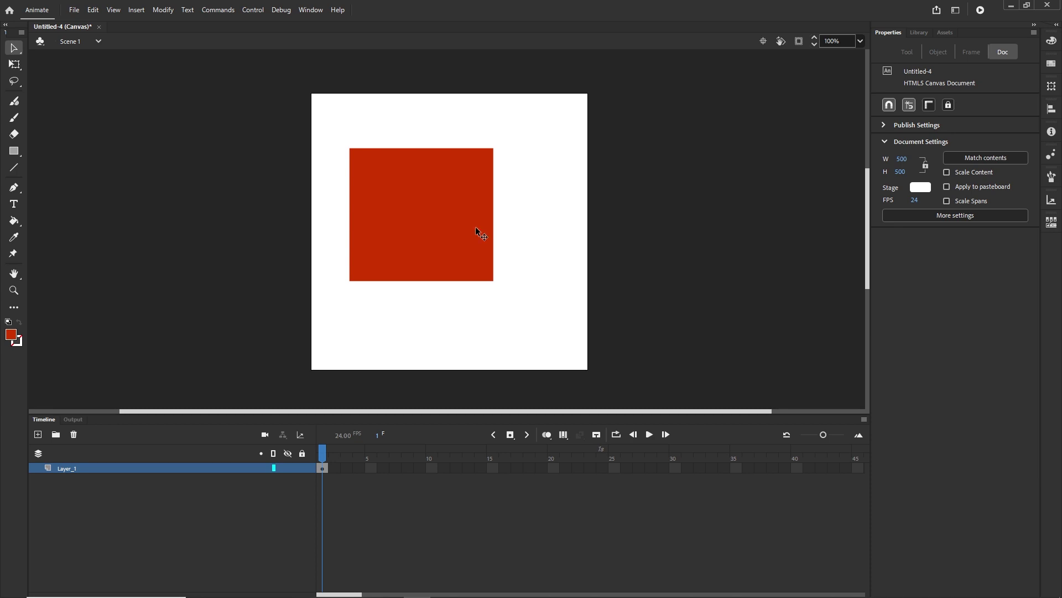
{"action": "left_click", "coordinate": [423, 218]}
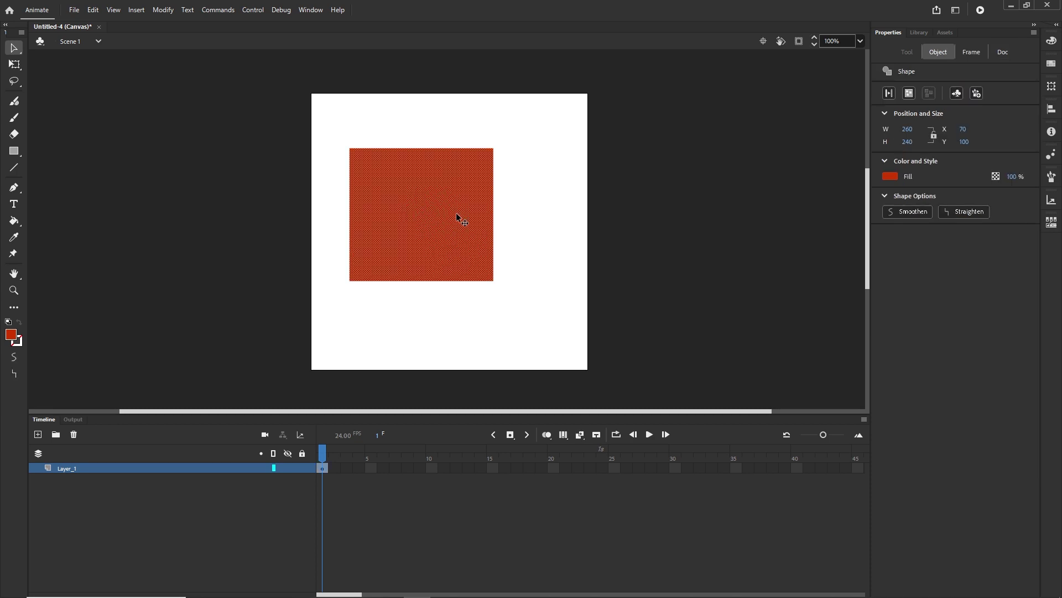
{"action": "left_click", "coordinate": [552, 212]}
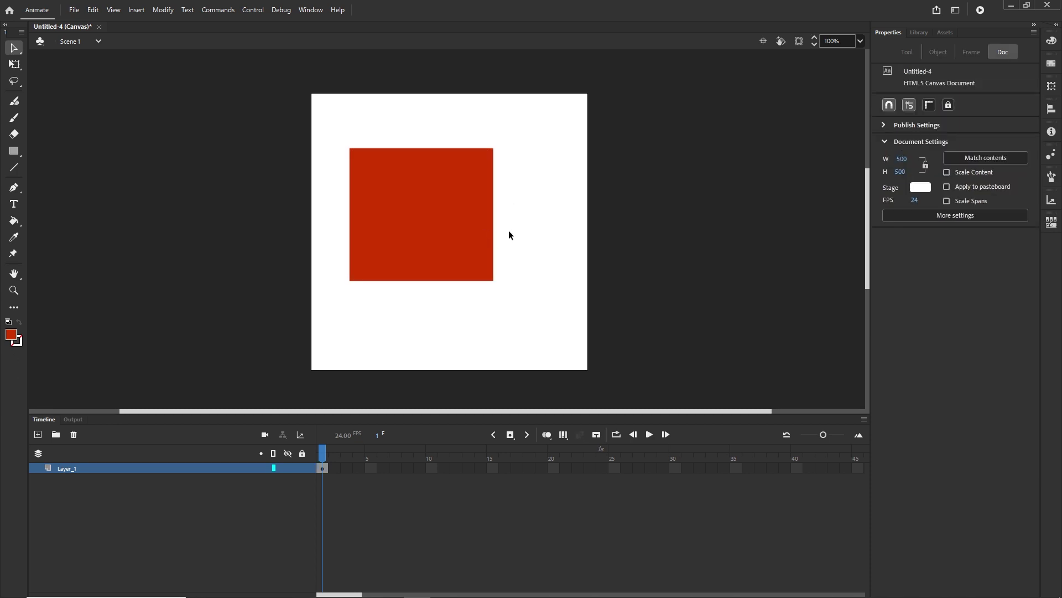
{"action": "left_click", "coordinate": [17, 156]}
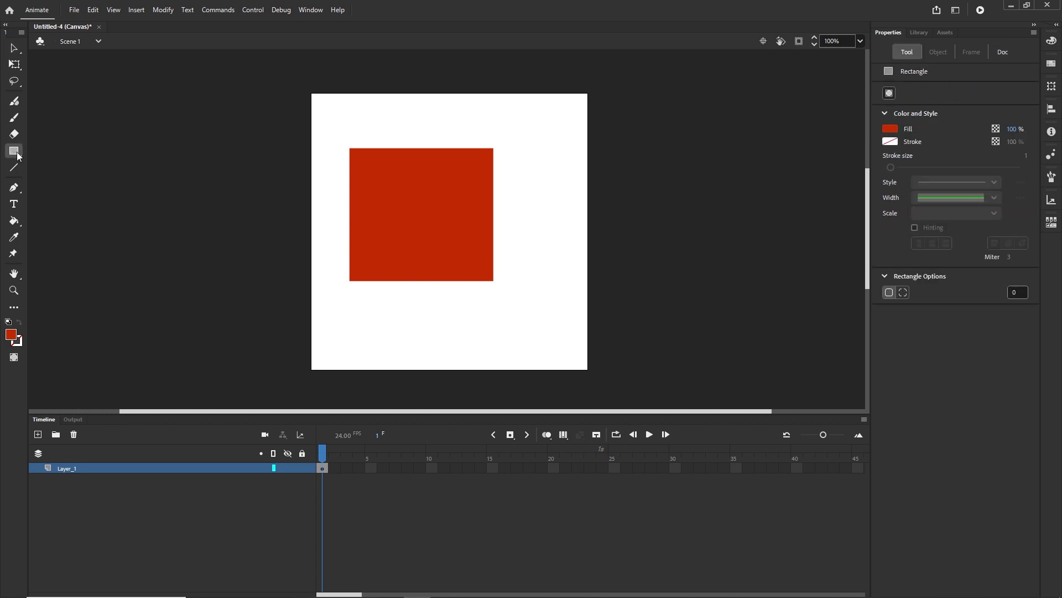
Step: Draw a #3333FF blue square inside the red rectangle
{"action": "left_click", "coordinate": [892, 130]}
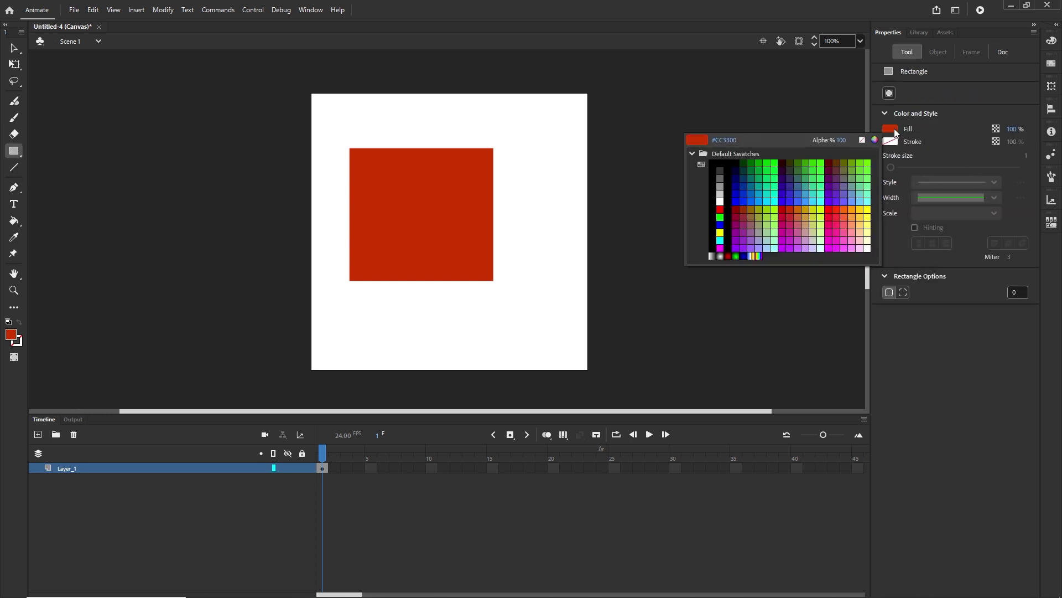
{"action": "left_click", "coordinate": [791, 202]}
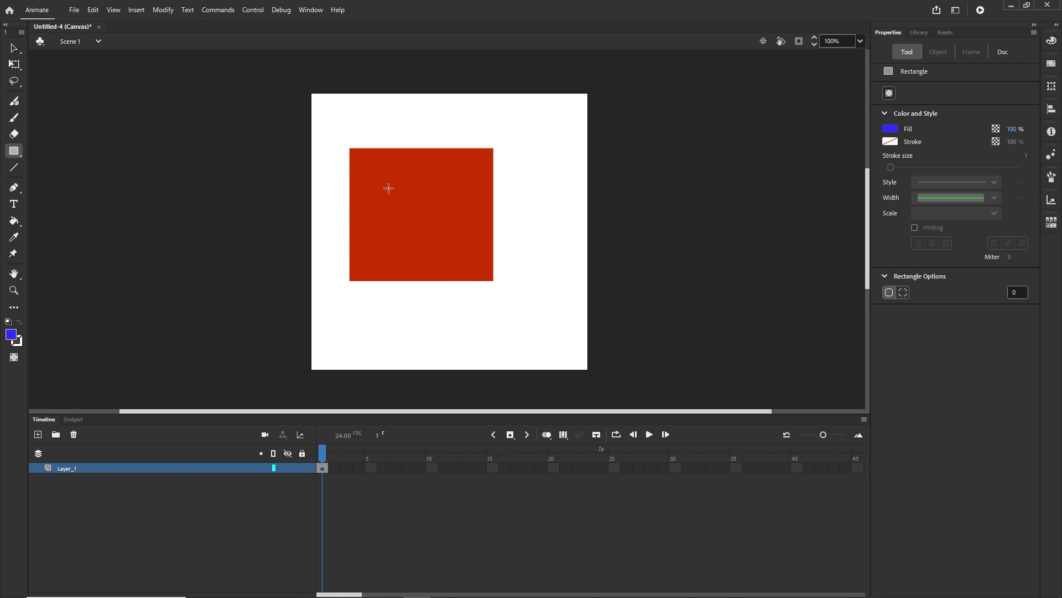
{"action": "left_click_drag", "start_coordinate": [388, 188], "coordinate": [451, 251]}
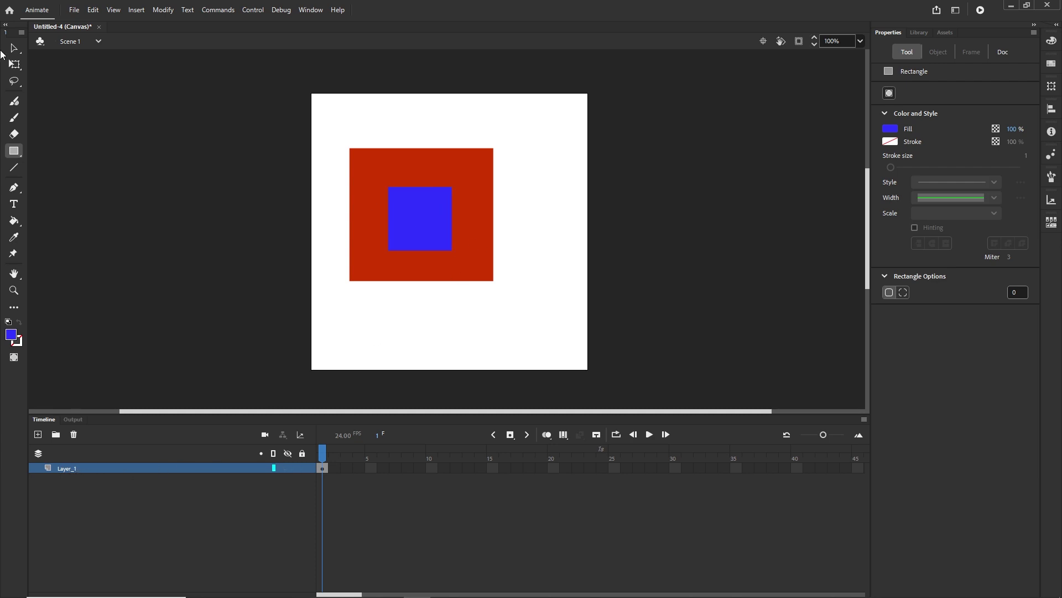
{"action": "key", "text": "v"}
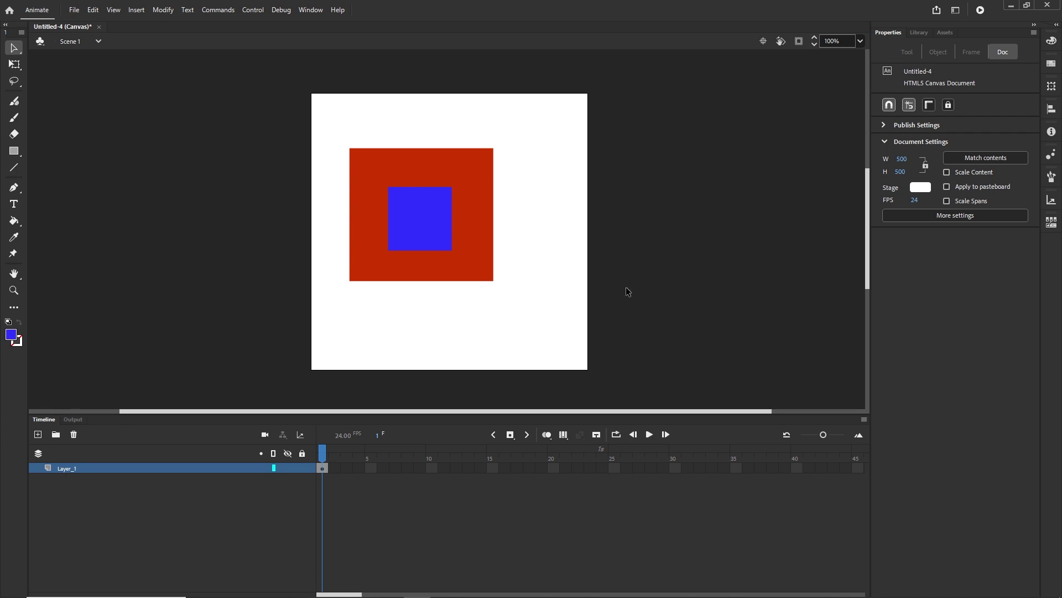
Step: Drag the blue square off the red rectangle to the right, then onto its right edge
{"action": "left_click", "coordinate": [429, 221]}
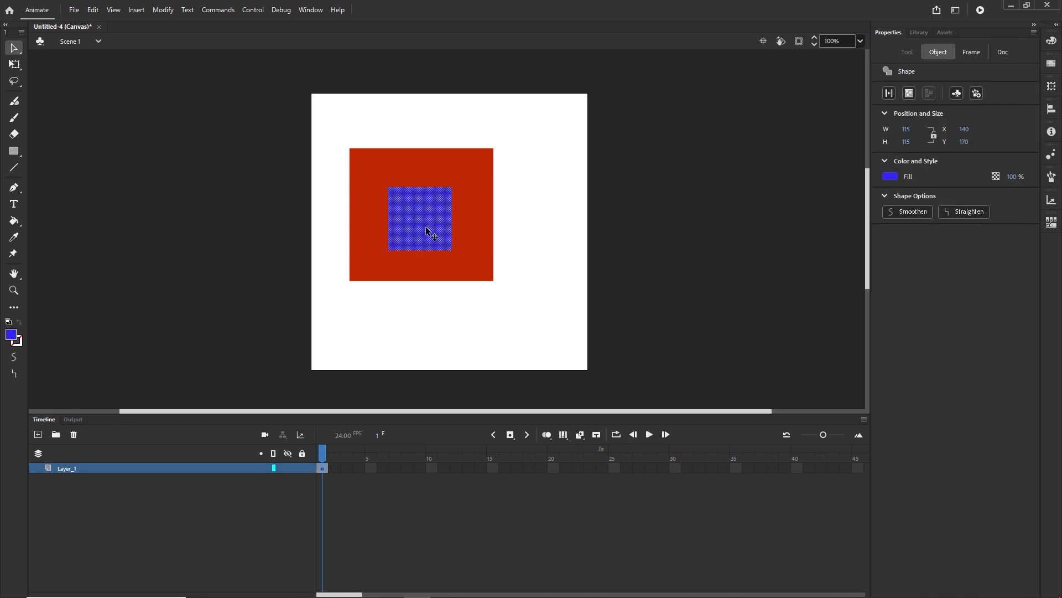
{"action": "left_click_drag", "start_coordinate": [427, 228], "coordinate": [555, 230]}
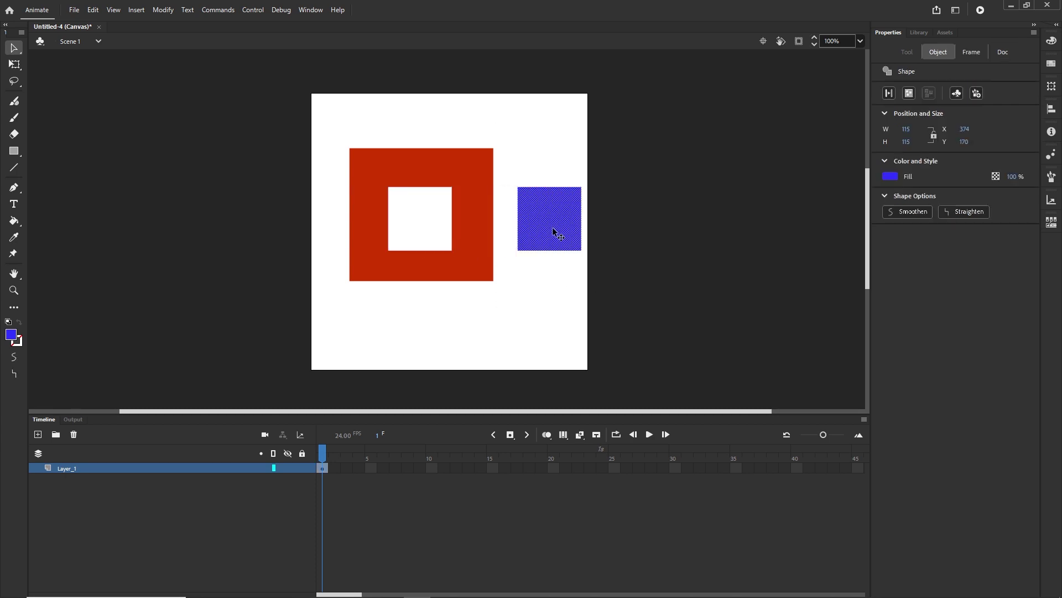
{"action": "left_click", "coordinate": [541, 325]}
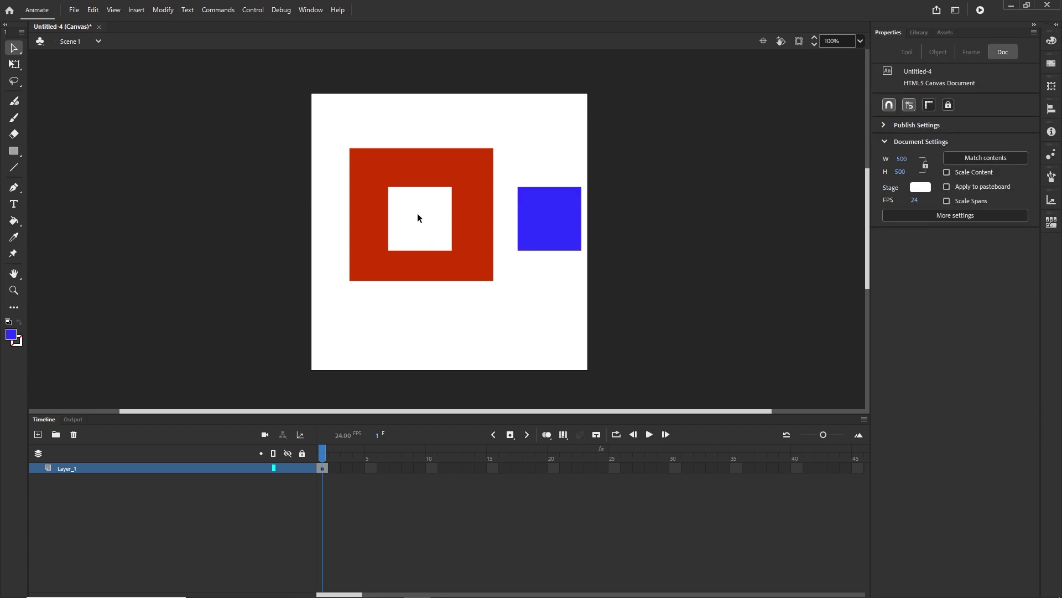
{"action": "left_click", "coordinate": [541, 223]}
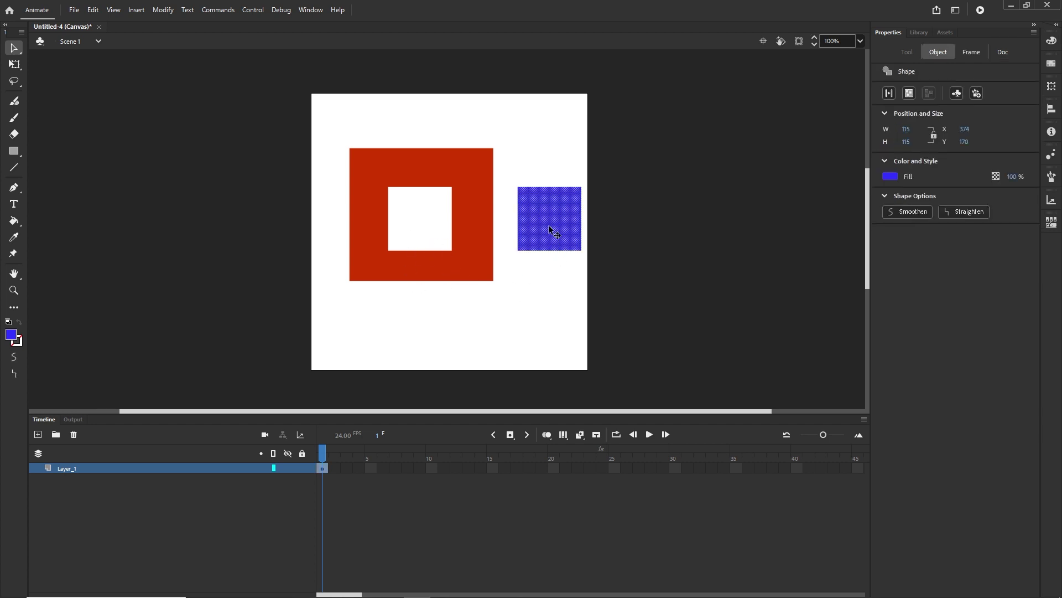
{"action": "left_click_drag", "start_coordinate": [551, 229], "coordinate": [564, 193]}
{"action": "left_click", "coordinate": [540, 363]}
Step: Move the blue square to the red shape's top edge, then the stage's top-right, and delete it
{"action": "left_click", "coordinate": [546, 316]}
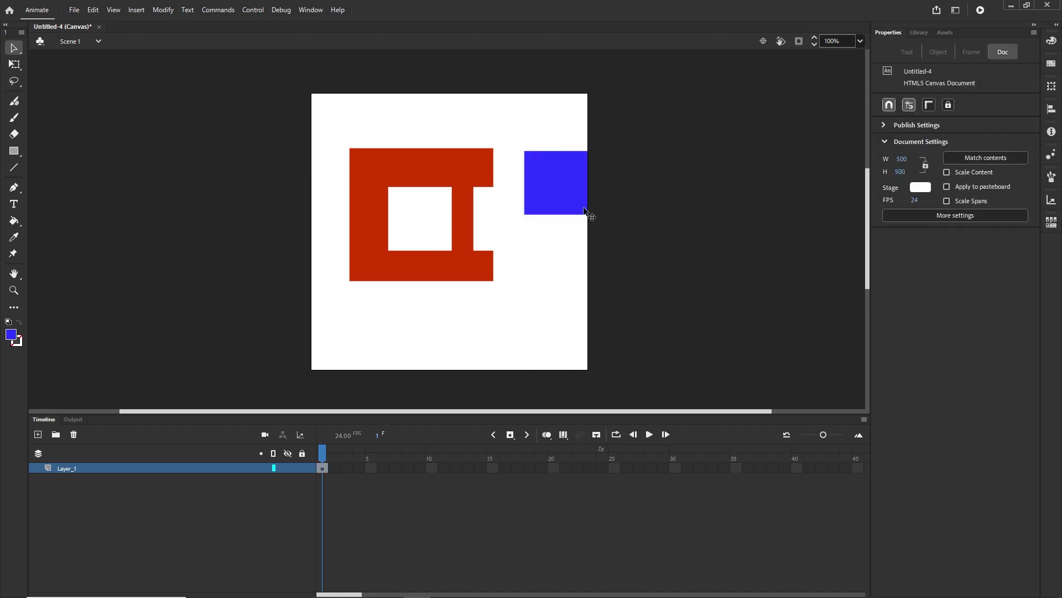
{"action": "left_click_drag", "start_coordinate": [562, 197], "coordinate": [486, 146]}
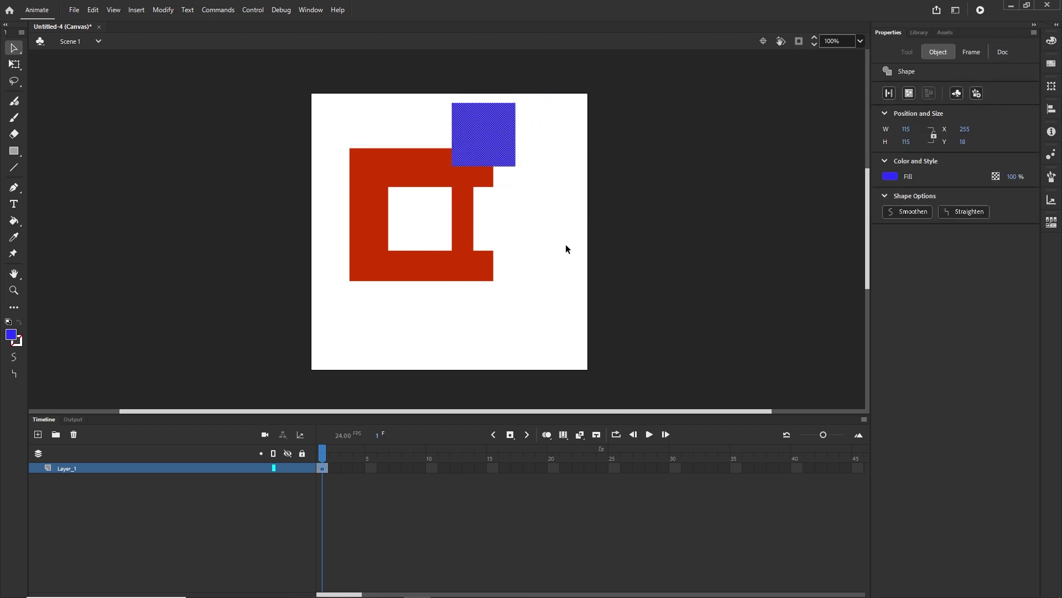
{"action": "left_click", "coordinate": [571, 251]}
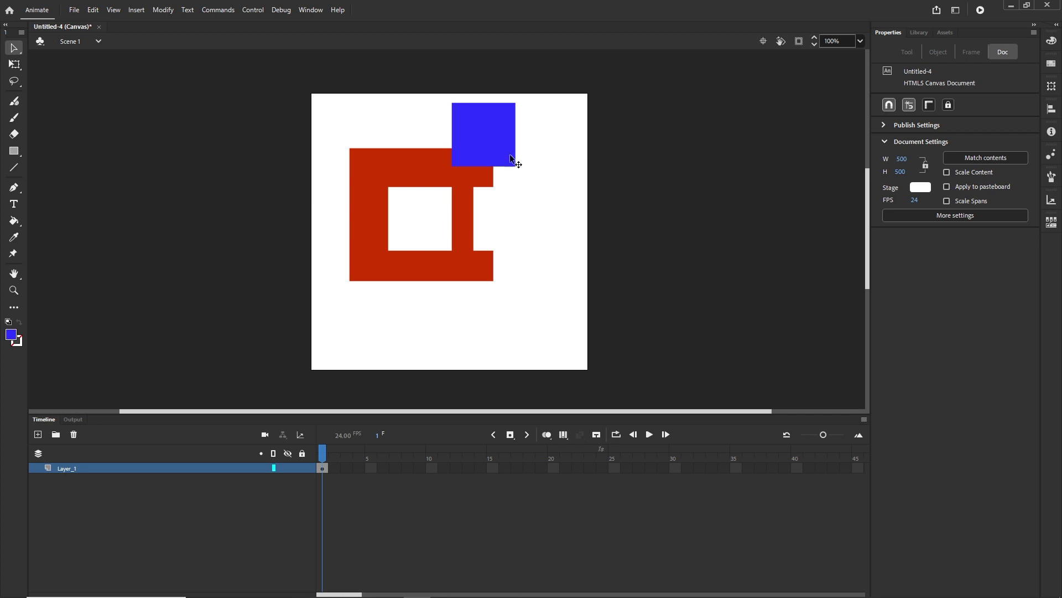
{"action": "left_click_drag", "start_coordinate": [505, 155], "coordinate": [555, 133]}
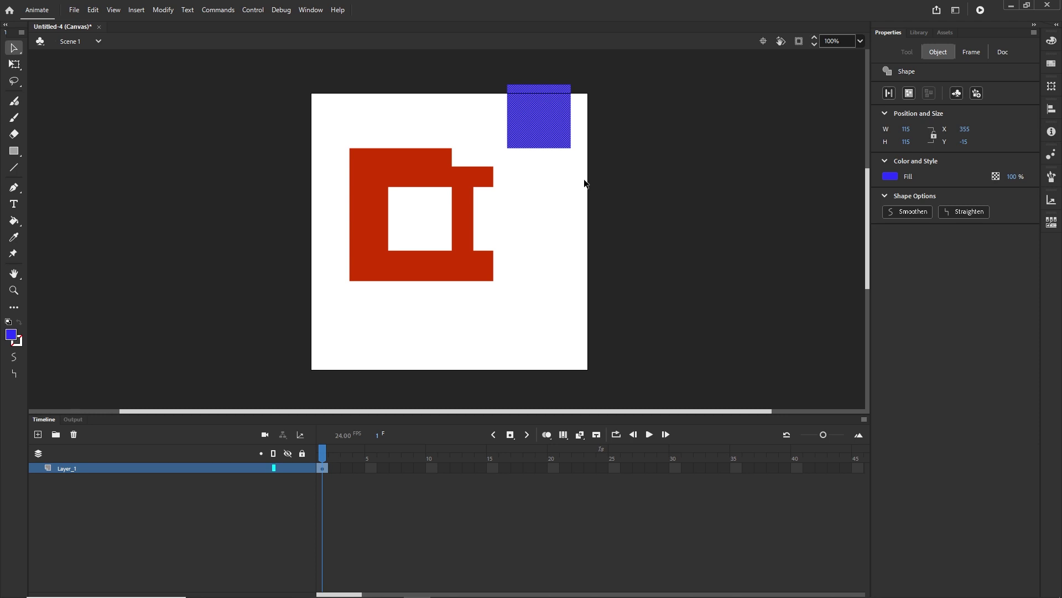
{"action": "key", "text": "Delete"}
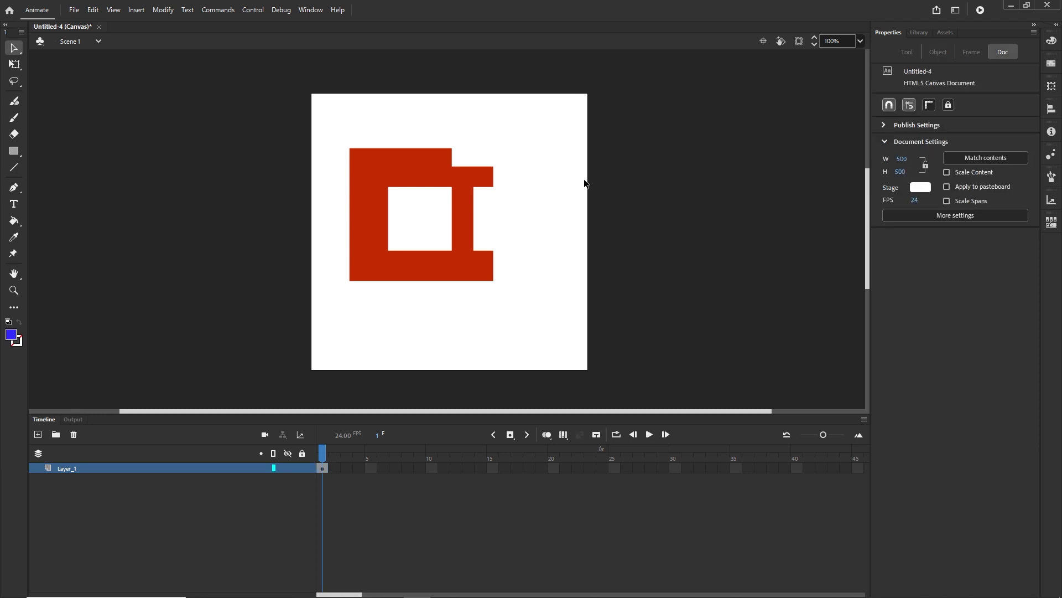
{"action": "left_click", "coordinate": [465, 247]}
Step: Delete the red shape, then select the Rectangle tool and toggle Object Drawing mode
{"action": "key", "text": "Delete"}
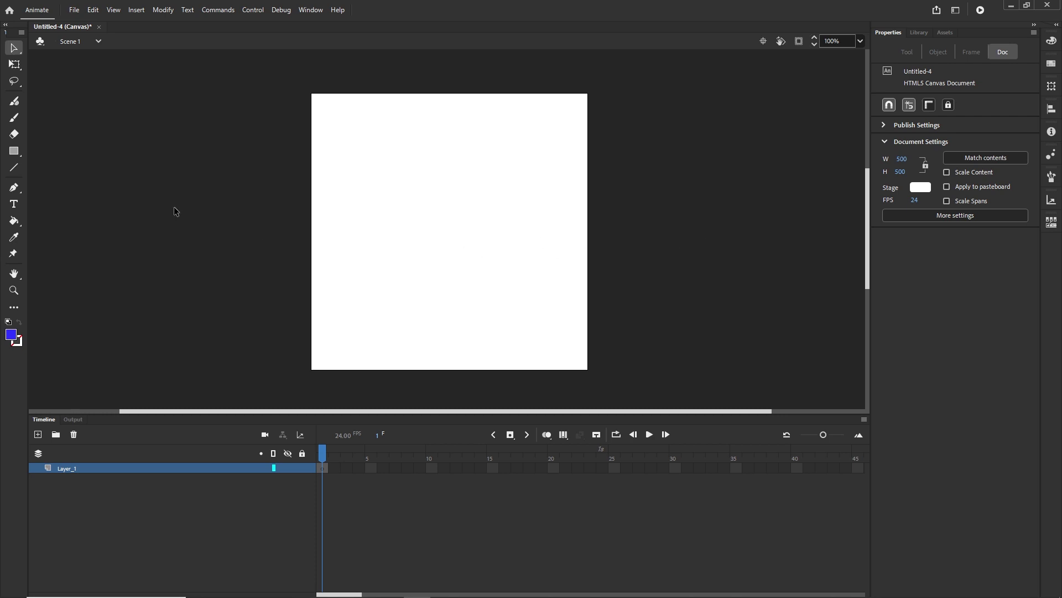
{"action": "left_click", "coordinate": [15, 156]}
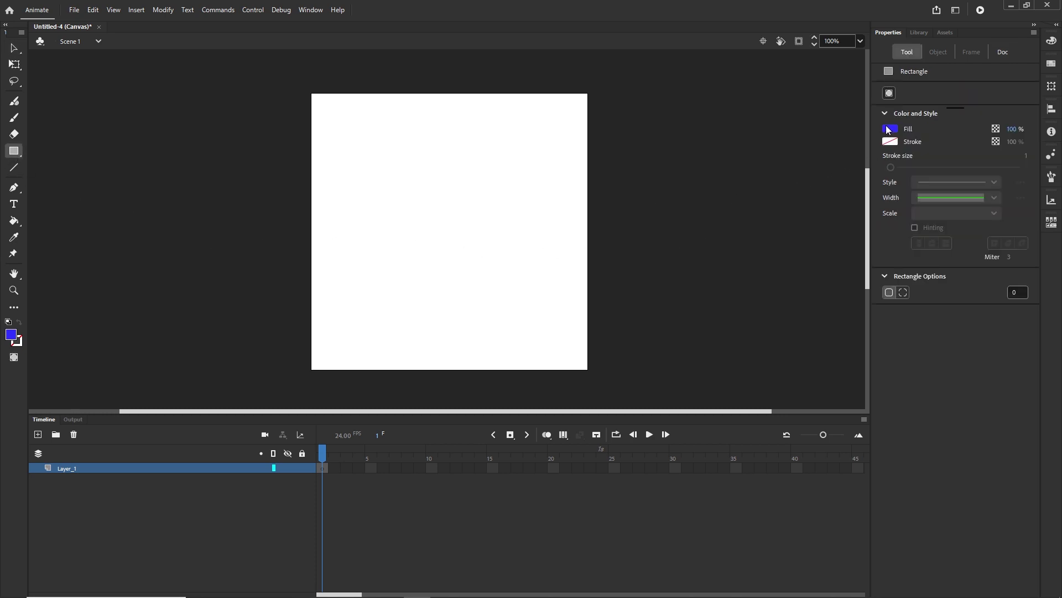
{"action": "left_click", "coordinate": [889, 94]}
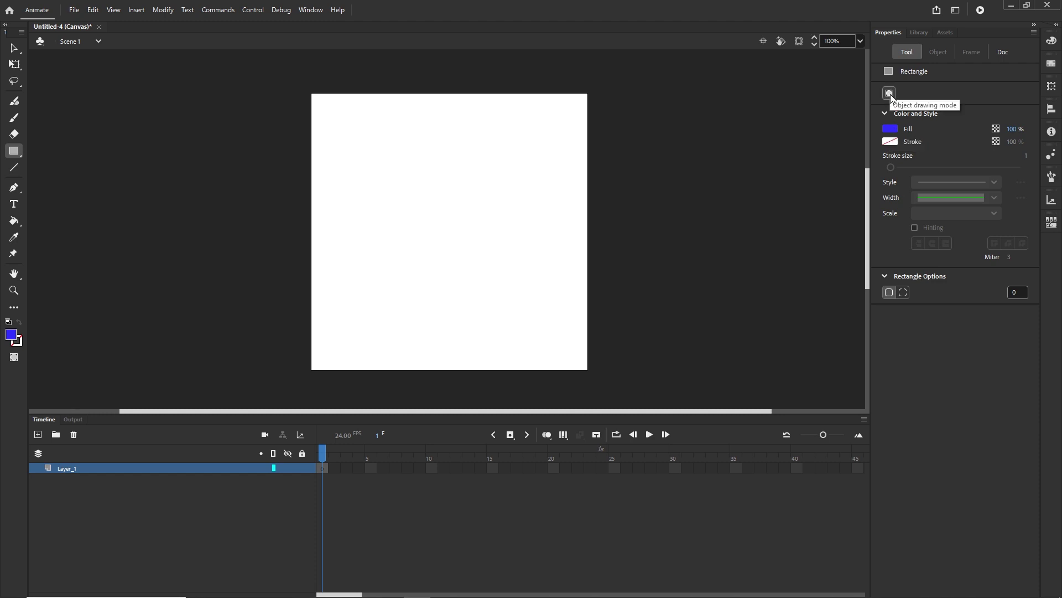
{"action": "left_click", "coordinate": [890, 94]}
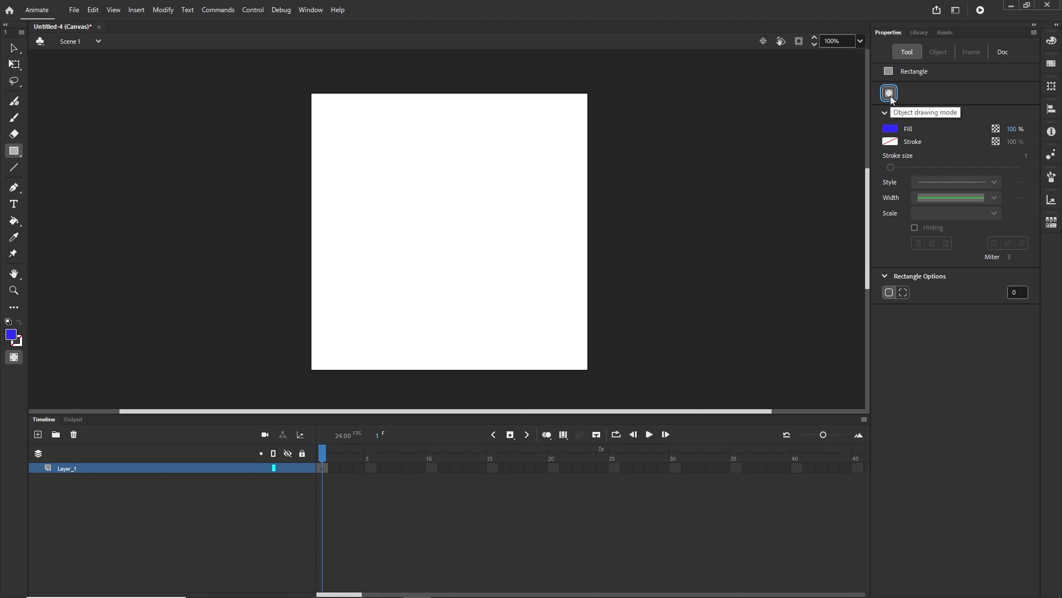
{"action": "left_click", "coordinate": [890, 98]}
{"action": "left_click", "coordinate": [890, 97]}
{"action": "left_click", "coordinate": [889, 98]}
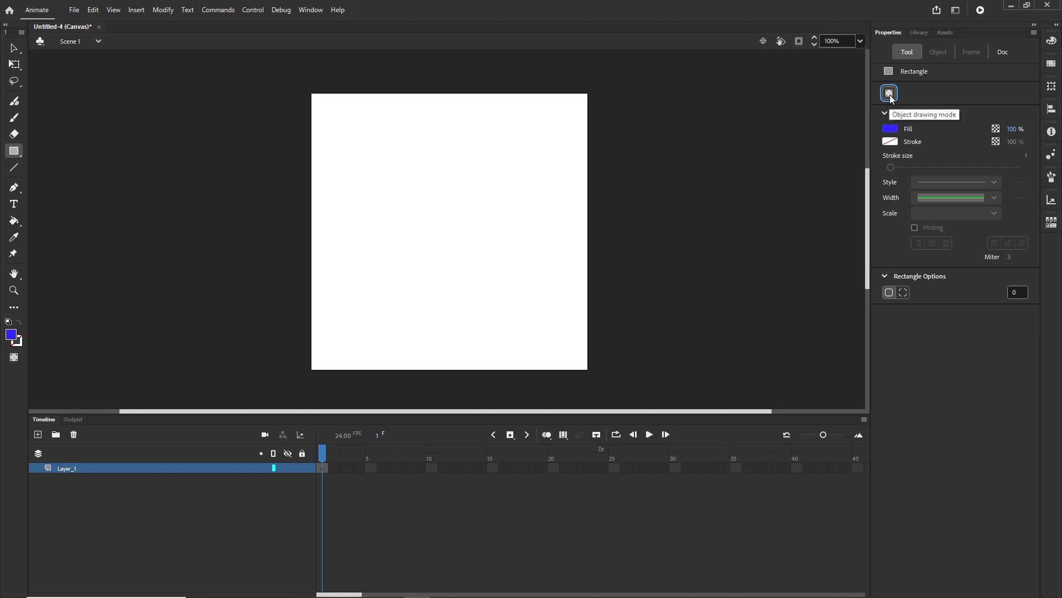
Step: With Object Drawing on, draw a 170 × 160 blue rectangle object at X 70, Y 120
{"action": "left_click", "coordinate": [889, 95]}
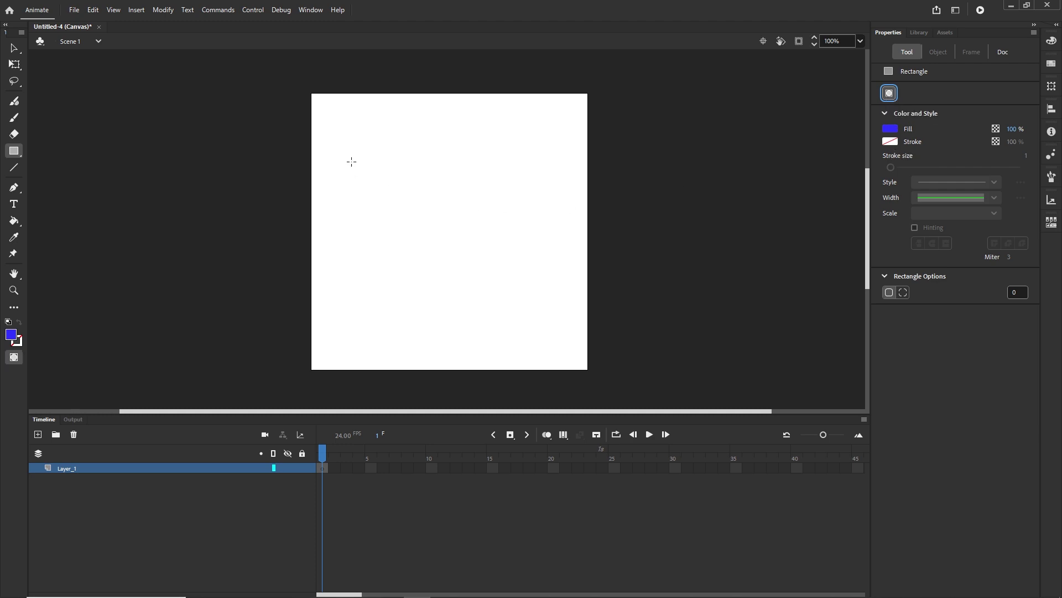
{"action": "left_click_drag", "start_coordinate": [350, 159], "coordinate": [443, 247]}
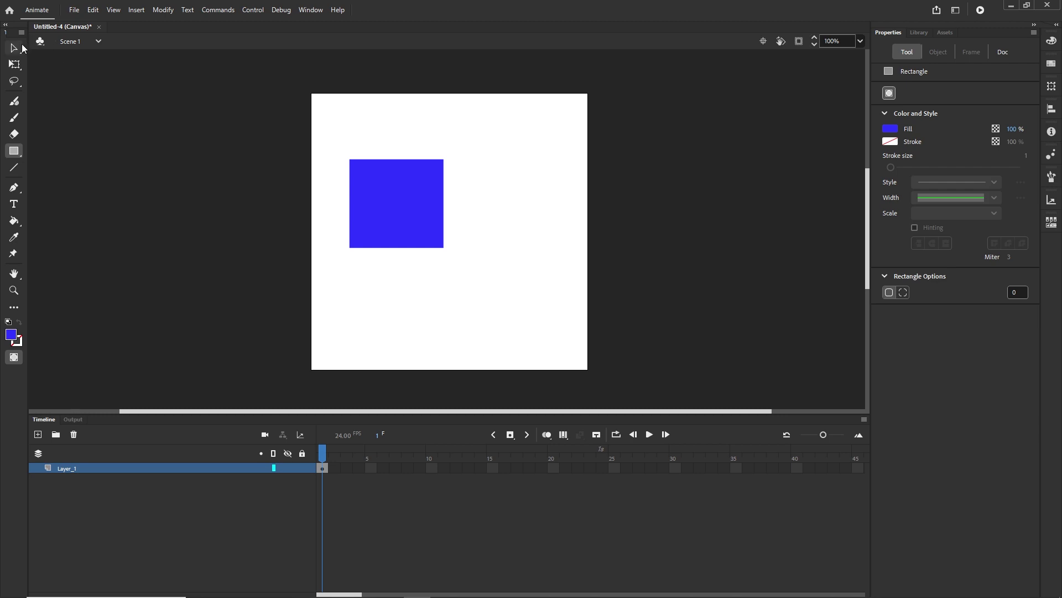
{"action": "left_click", "coordinate": [14, 48]}
{"action": "left_click", "coordinate": [411, 199]}
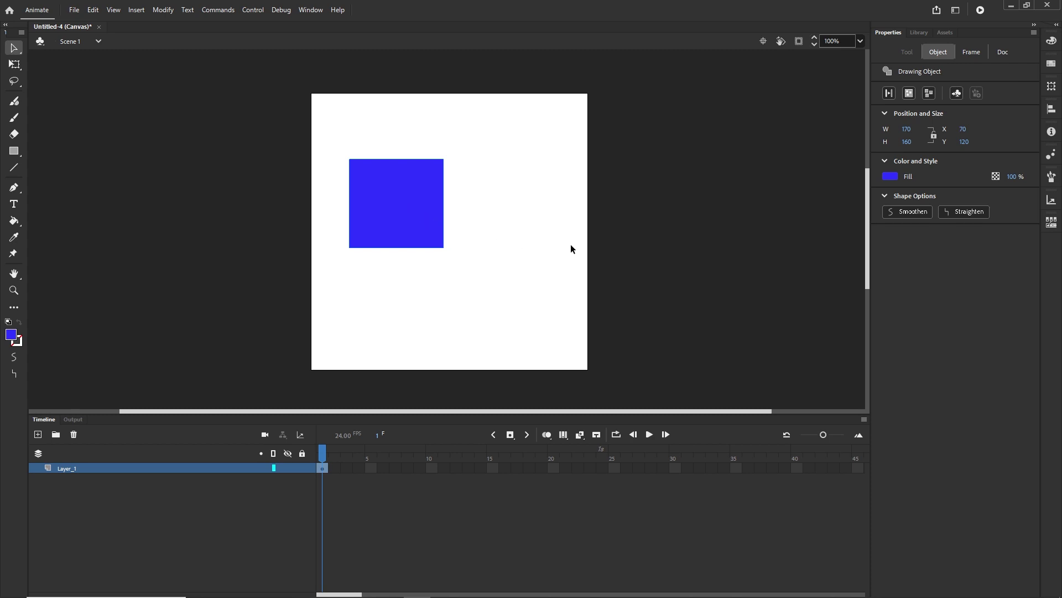
{"action": "left_click", "coordinate": [14, 150]}
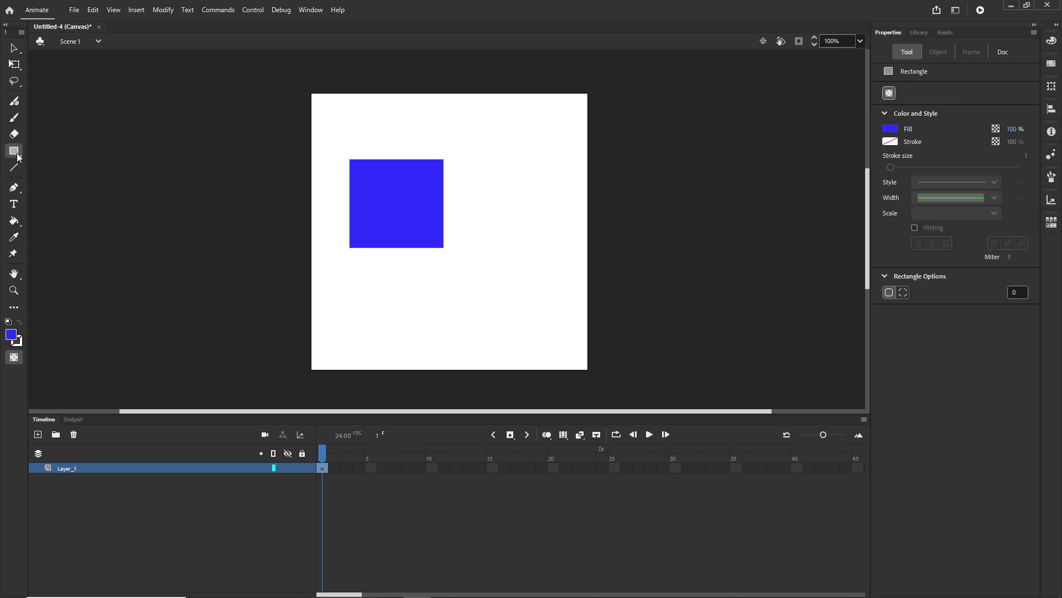
{"action": "left_click", "coordinate": [19, 156]}
{"action": "left_click", "coordinate": [57, 149]}
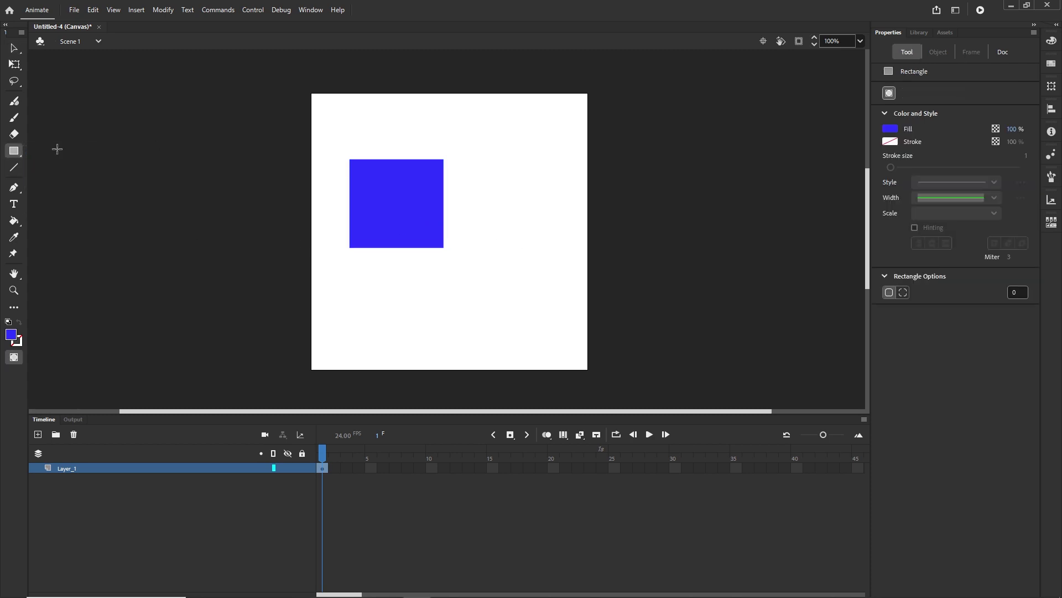
Step: Switch the fill to red and draw a 75 × 75 square over the blue rectangle
{"action": "left_click", "coordinate": [890, 128]}
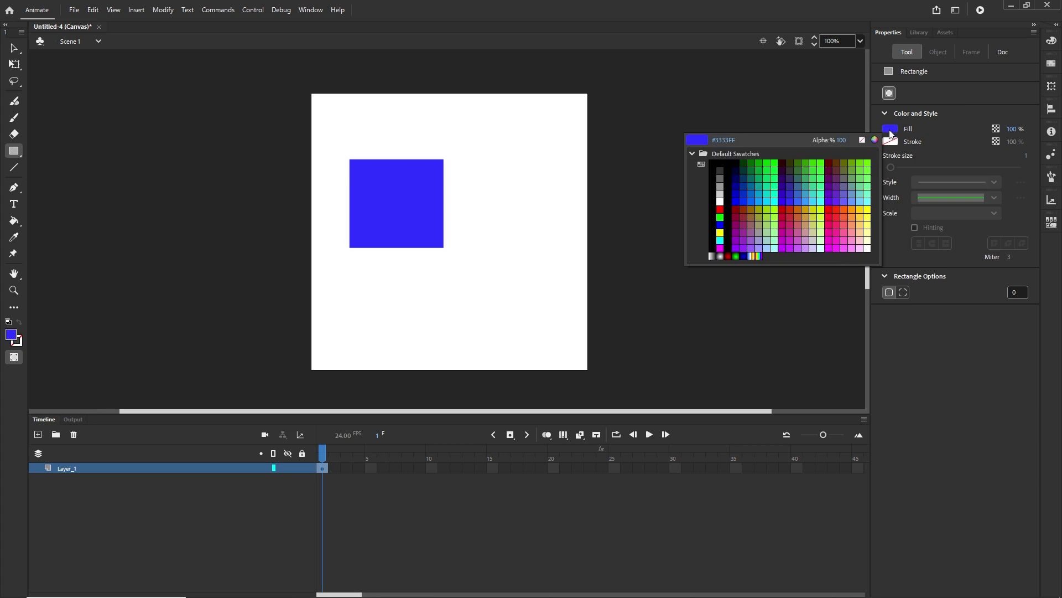
{"action": "left_click", "coordinate": [720, 209]}
{"action": "left_click_drag", "start_coordinate": [372, 182], "coordinate": [413, 222]}
Step: Move the red square right to X 323, Y 175, leaving the blue rectangle uncut
{"action": "key", "text": "v"}
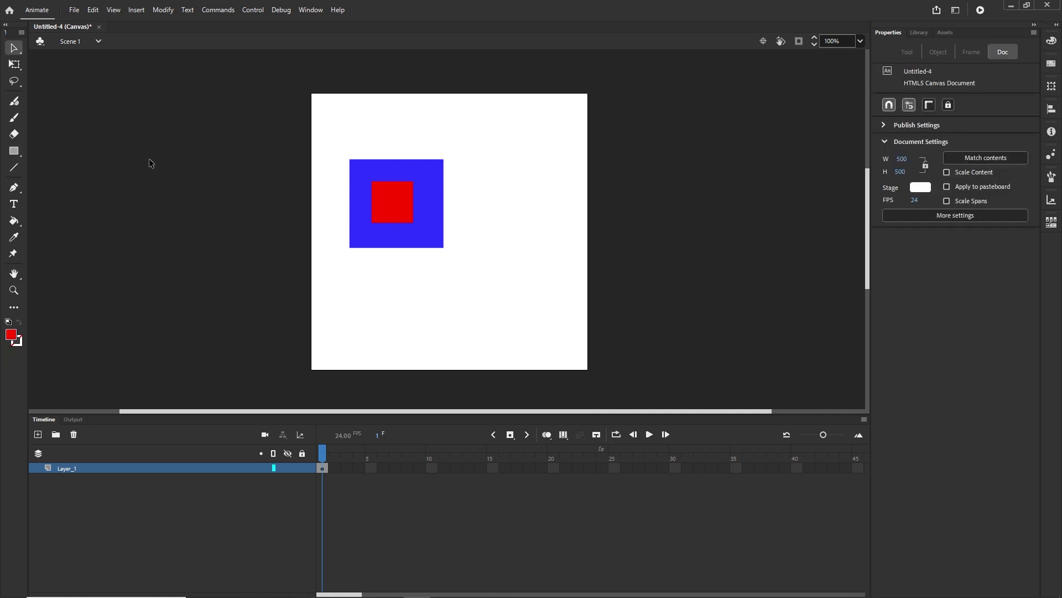
{"action": "left_click", "coordinate": [391, 209]}
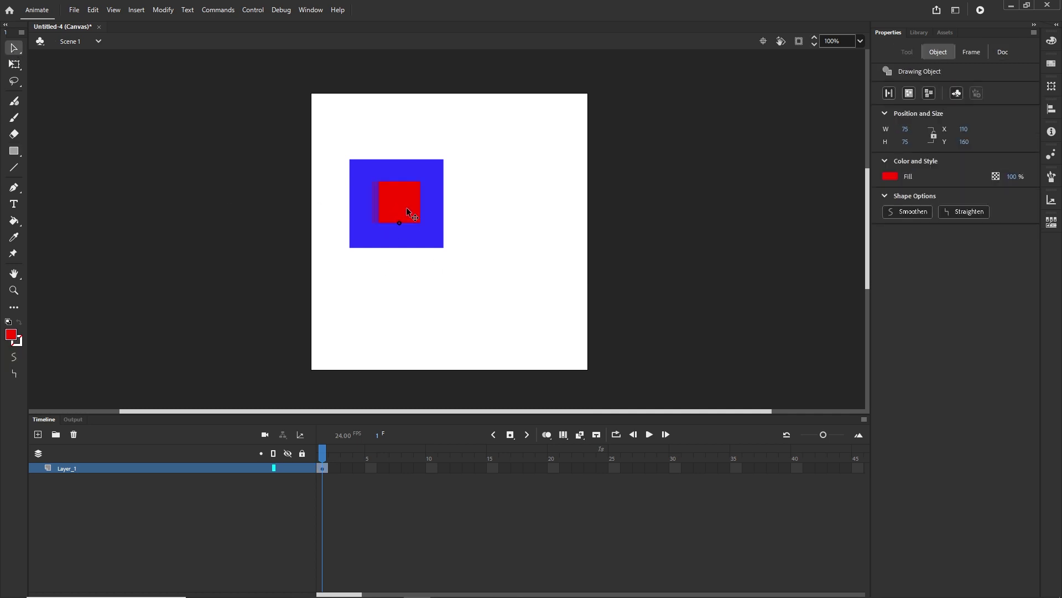
{"action": "left_click_drag", "start_coordinate": [407, 207], "coordinate": [508, 227]}
{"action": "left_click", "coordinate": [512, 276]}
{"action": "left_click", "coordinate": [502, 205]}
{"action": "left_click", "coordinate": [493, 253]}
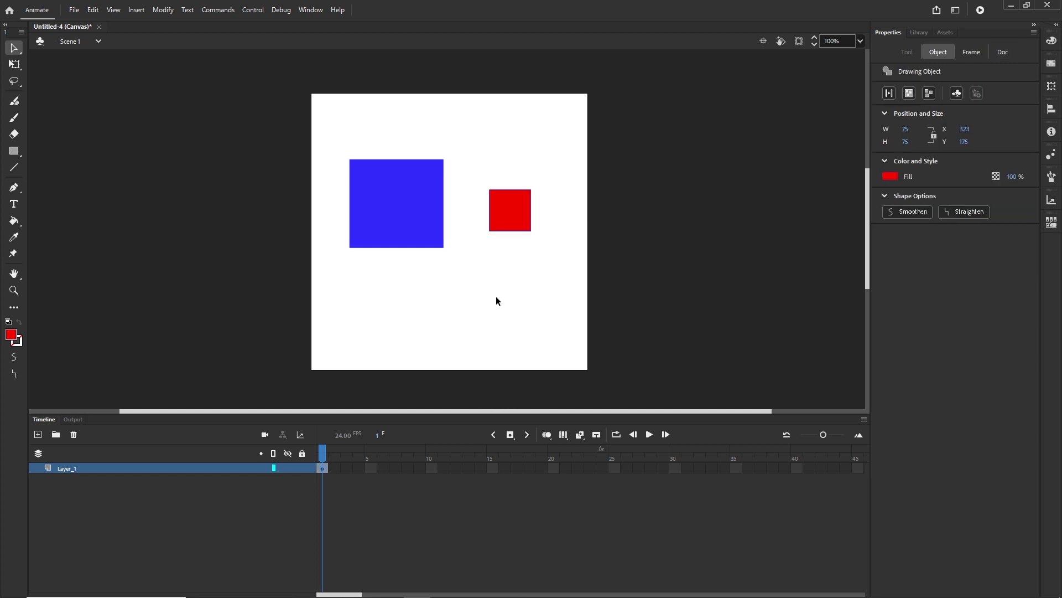
{"action": "left_click", "coordinate": [492, 273]}
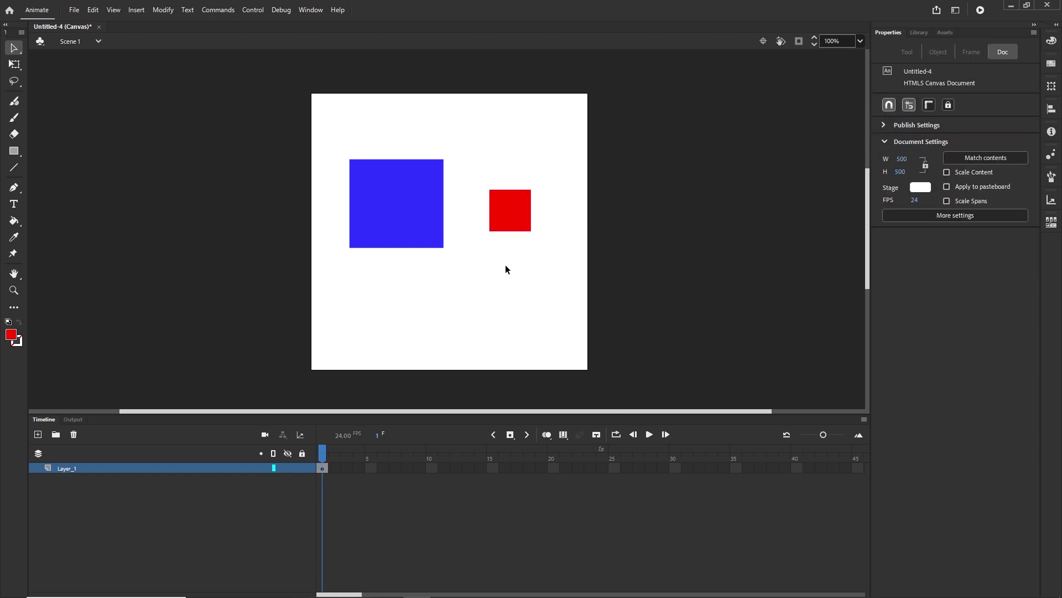
Step: Drag the red square onto the blue rectangle's corner, then undo the move
{"action": "left_click", "coordinate": [387, 204]}
{"action": "left_click", "coordinate": [520, 219]}
{"action": "left_click", "coordinate": [430, 217]}
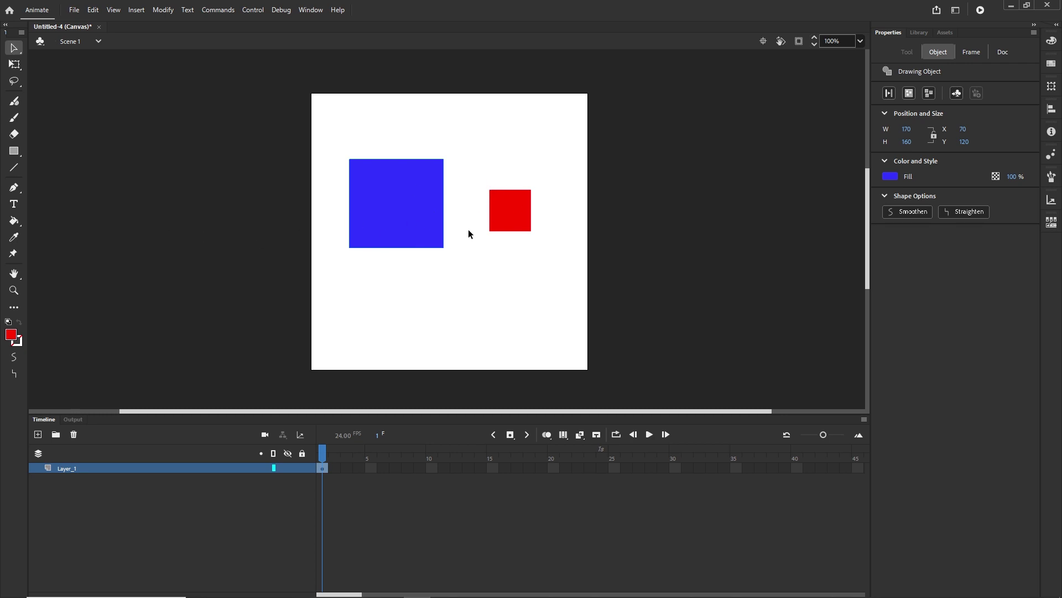
{"action": "left_click_drag", "start_coordinate": [513, 213], "coordinate": [427, 225]}
{"action": "key", "text": "ctrl+z"}
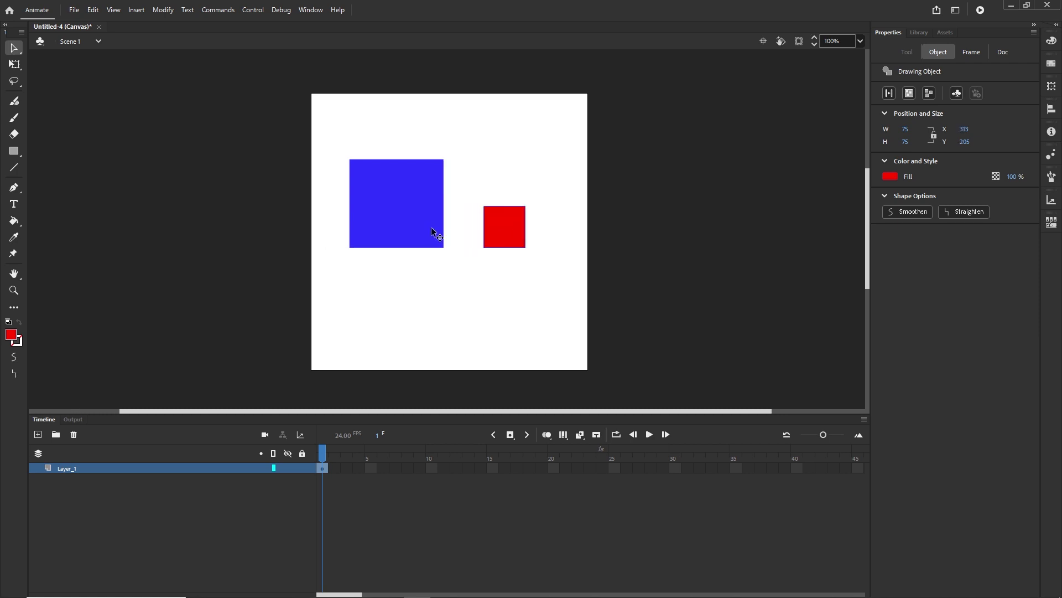
Step: Select the blue rectangle and bring up the Modify menu
{"action": "left_click", "coordinate": [413, 230]}
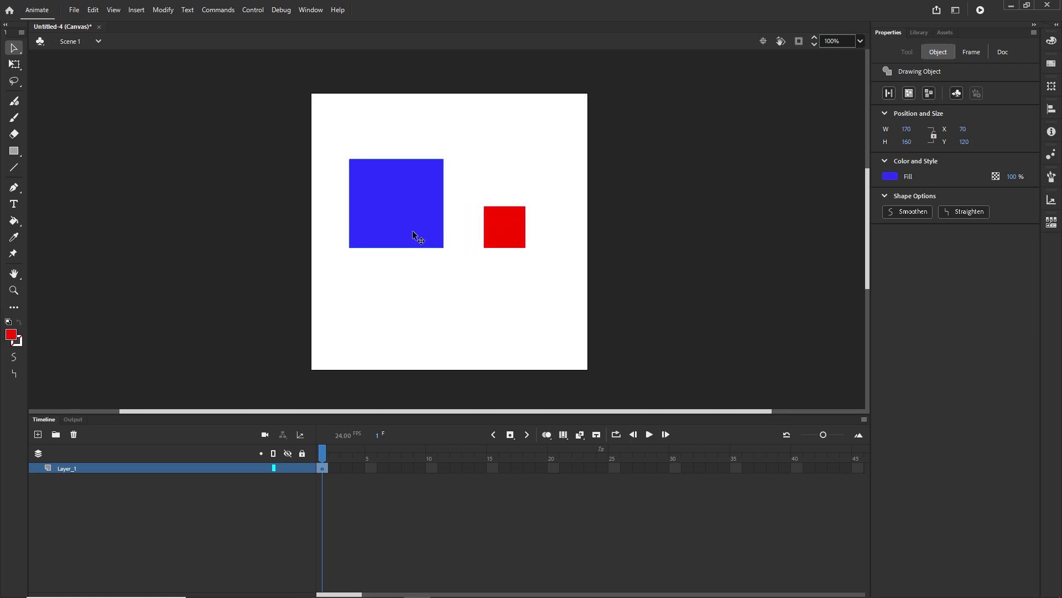
{"action": "left_click", "coordinate": [418, 305]}
{"action": "left_click", "coordinate": [387, 201]}
{"action": "left_click", "coordinate": [163, 10]}
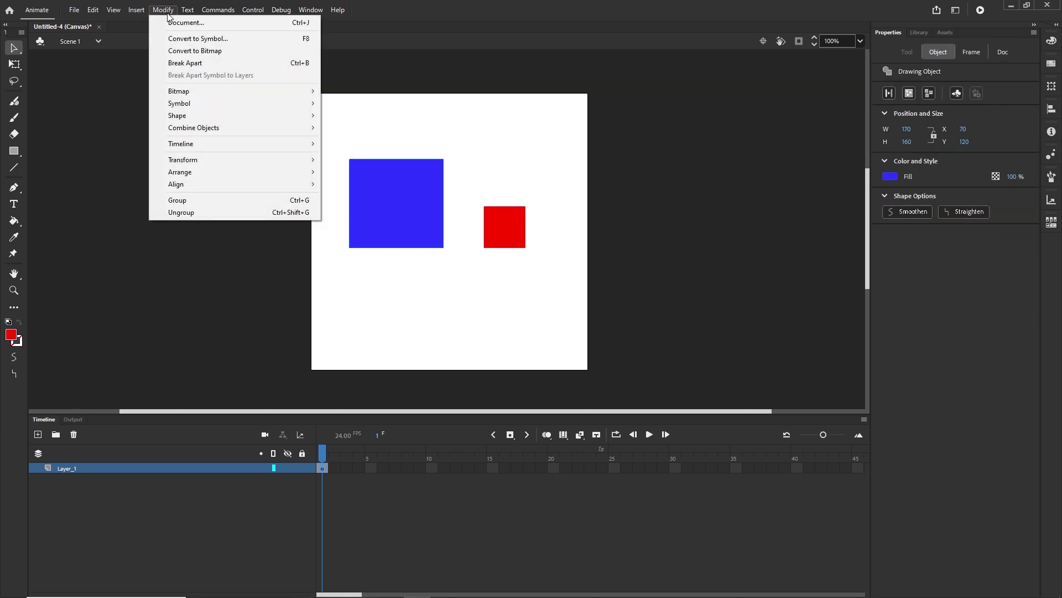
Step: Break apart both the blue rectangle and the red square into plain shapes
{"action": "left_click", "coordinate": [182, 65]}
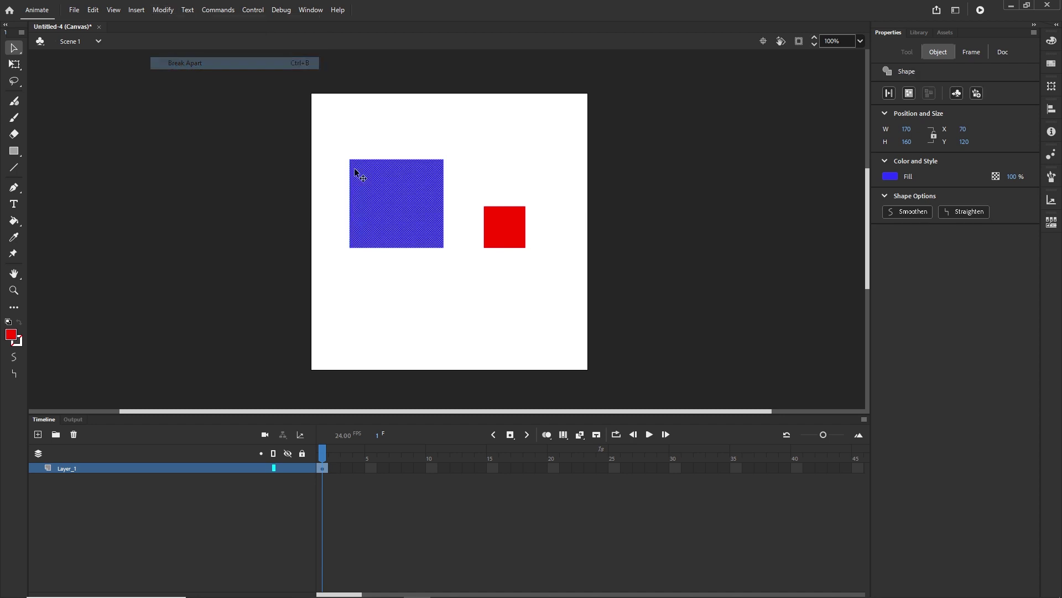
{"action": "left_click", "coordinate": [436, 277]}
{"action": "left_click", "coordinate": [428, 213]}
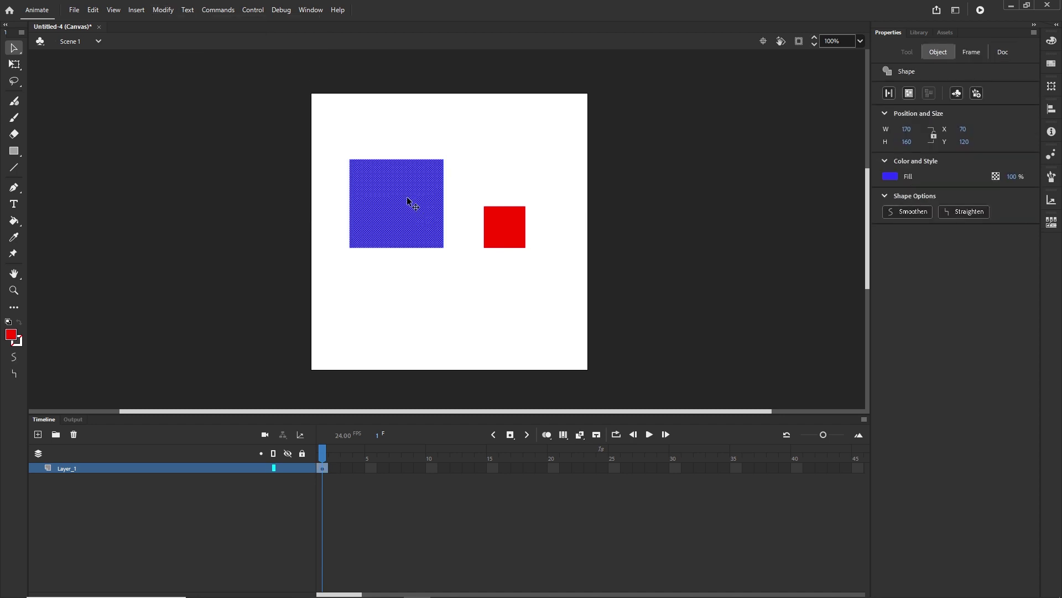
{"action": "left_click", "coordinate": [498, 243]}
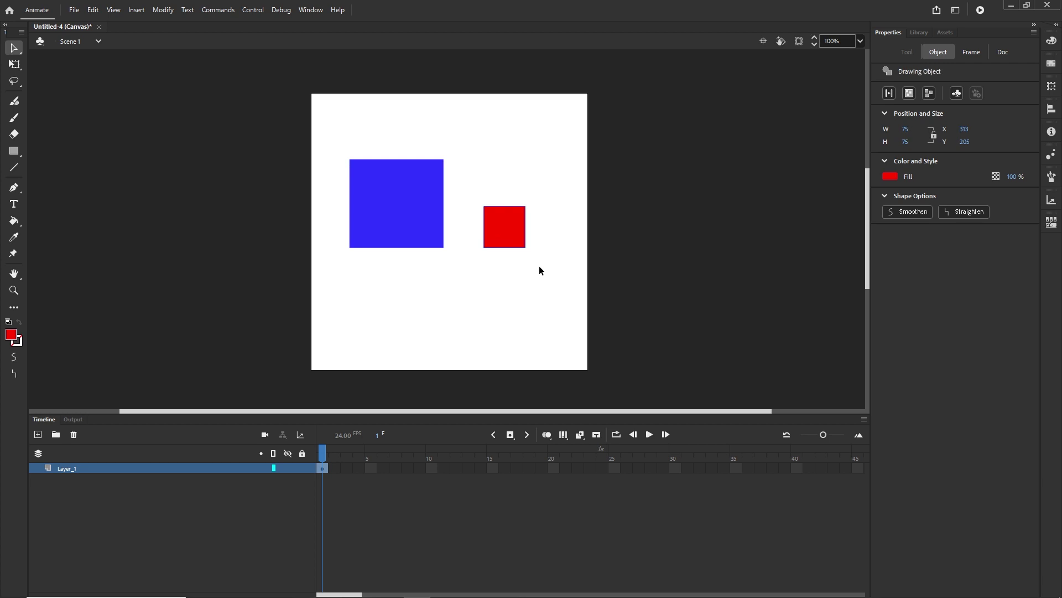
{"action": "key", "text": "ctrl+b"}
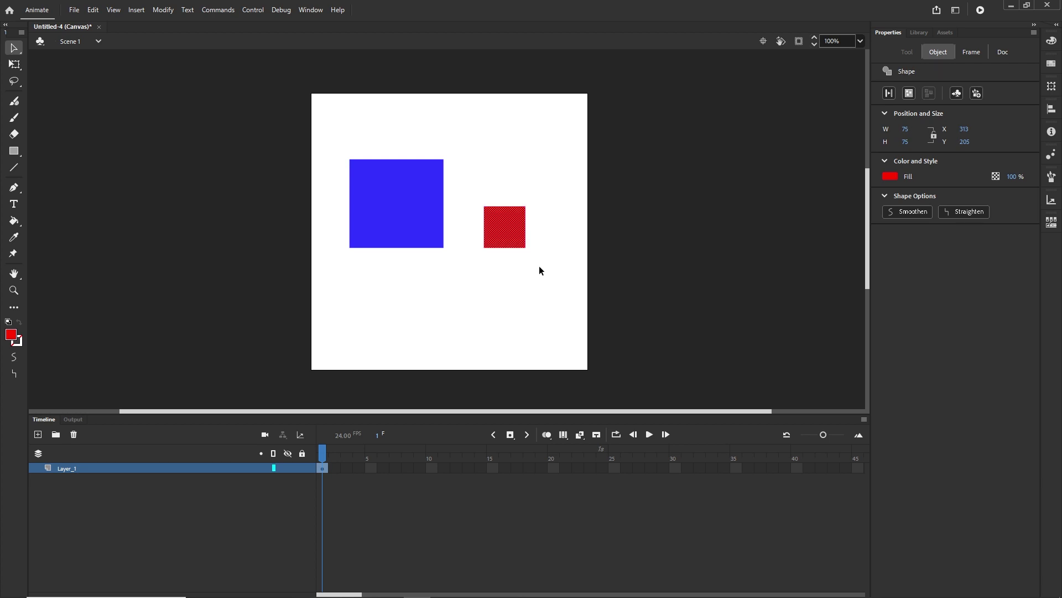
Step: Merge the red square onto the blue shape, pull it off to cut a hole, then undo
{"action": "left_click", "coordinate": [543, 275]}
{"action": "left_click_drag", "start_coordinate": [519, 236], "coordinate": [498, 227]}
{"action": "left_click", "coordinate": [502, 308]}
{"action": "left_click", "coordinate": [499, 241]}
{"action": "left_click", "coordinate": [483, 313]}
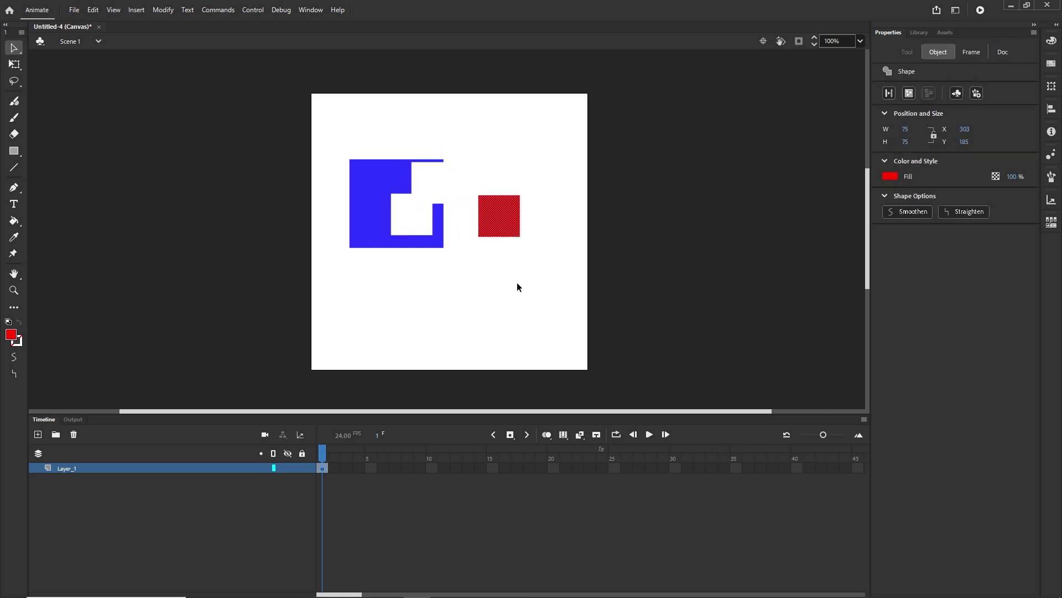
{"action": "left_click", "coordinate": [517, 285]}
{"action": "key", "text": "ctrl+z"}
{"action": "key", "text": "ctrl+z"}
{"action": "key", "text": "ctrl+z"}
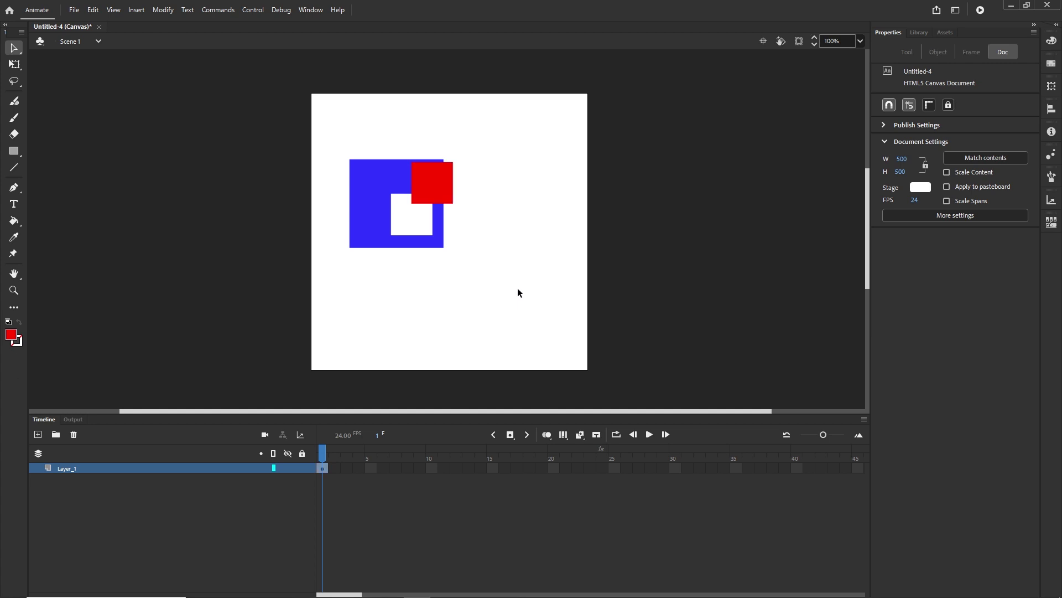
Step: Undo back to the intact blue square and check the blue and red squares
{"action": "key", "text": "ctrl+z"}
{"action": "key", "text": "ctrl+z"}
{"action": "key", "text": "ctrl+z"}
{"action": "key", "text": "ctrl+z"}
{"action": "key", "text": "ctrl+z"}
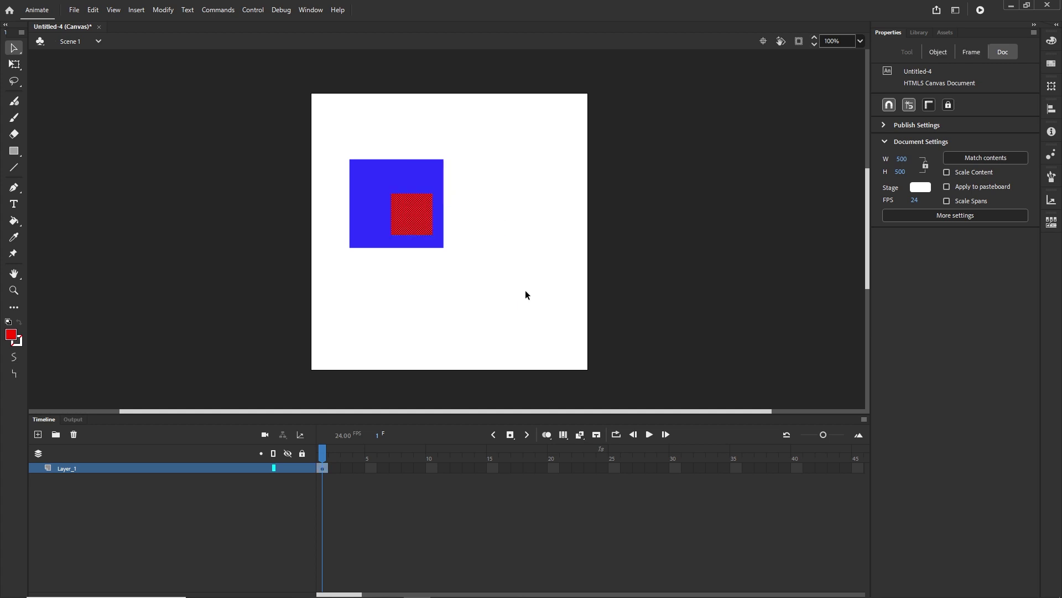
{"action": "key", "text": "ctrl+z"}
{"action": "key", "text": "ctrl+z"}
{"action": "key", "text": "ctrl+z"}
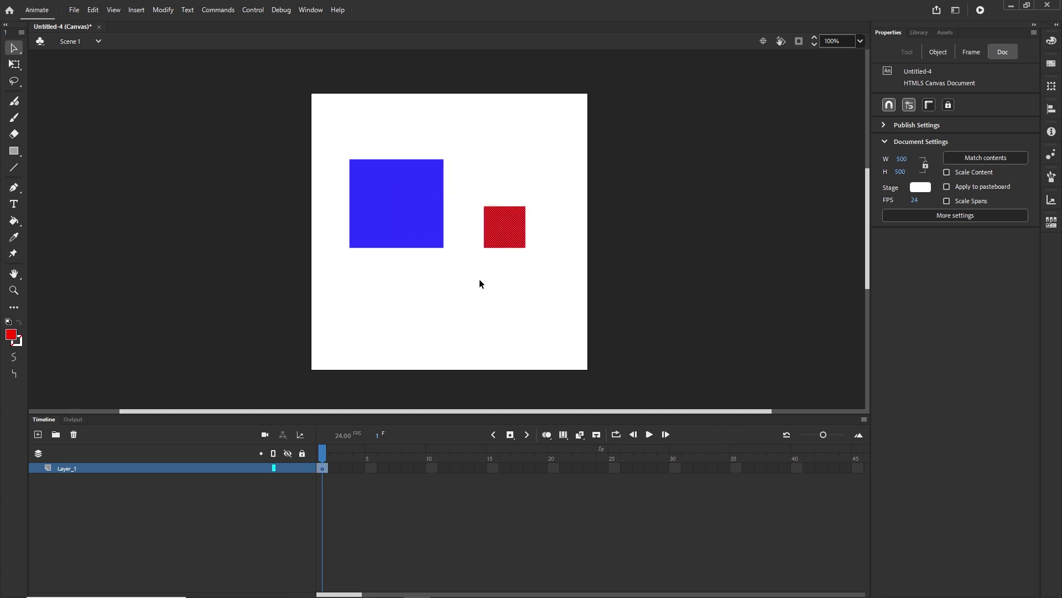
{"action": "left_click", "coordinate": [479, 279]}
{"action": "left_click", "coordinate": [387, 198]}
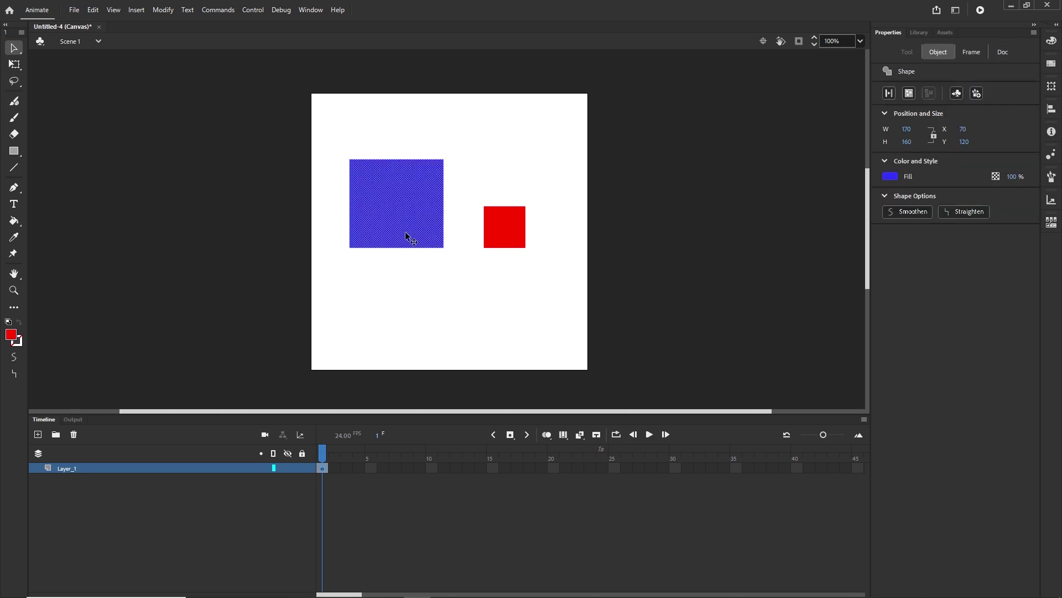
{"action": "left_click", "coordinate": [502, 226]}
{"action": "left_click", "coordinate": [487, 187]}
Step: Drag the red square over the blue square's corner and deselect it, cutting the blue shape
{"action": "left_click_drag", "start_coordinate": [509, 230], "coordinate": [526, 261]}
{"action": "left_click", "coordinate": [472, 243]}
{"action": "left_click", "coordinate": [462, 232]}
{"action": "left_click", "coordinate": [469, 256]}
Step: Undo the cut so the blue 170 × 160 shape is whole, with the red square beside it
{"action": "key", "text": "ctrl+z"}
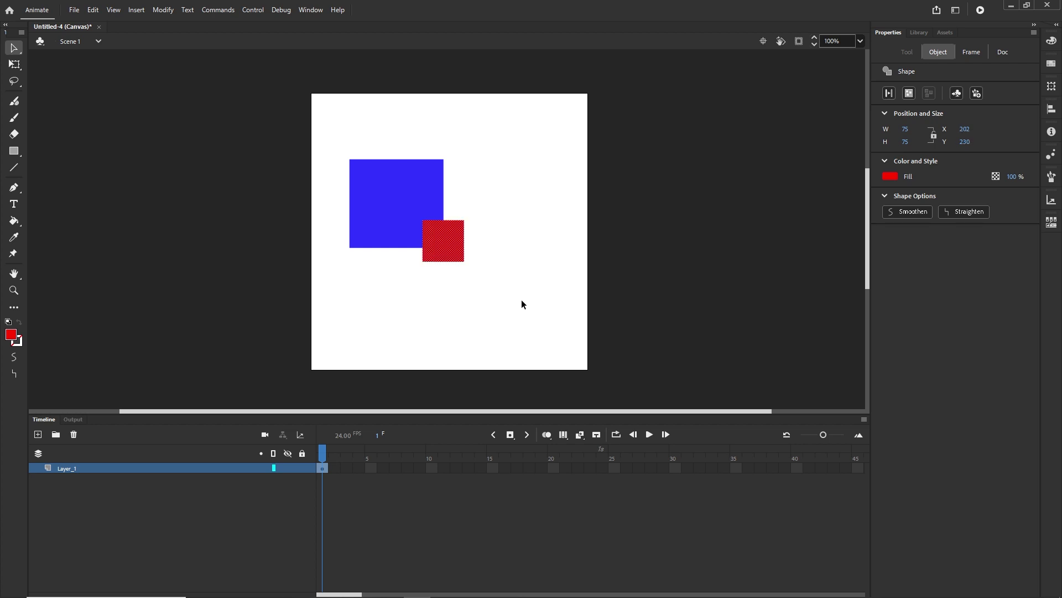
{"action": "key", "text": "ctrl+z"}
{"action": "left_click", "coordinate": [493, 298]}
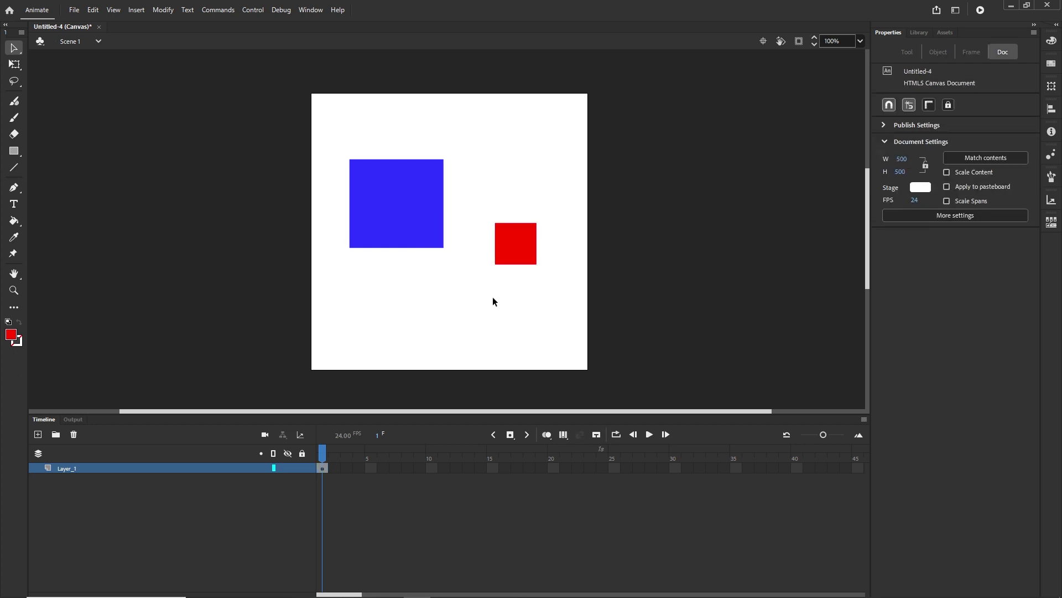
{"action": "left_click", "coordinate": [398, 222]}
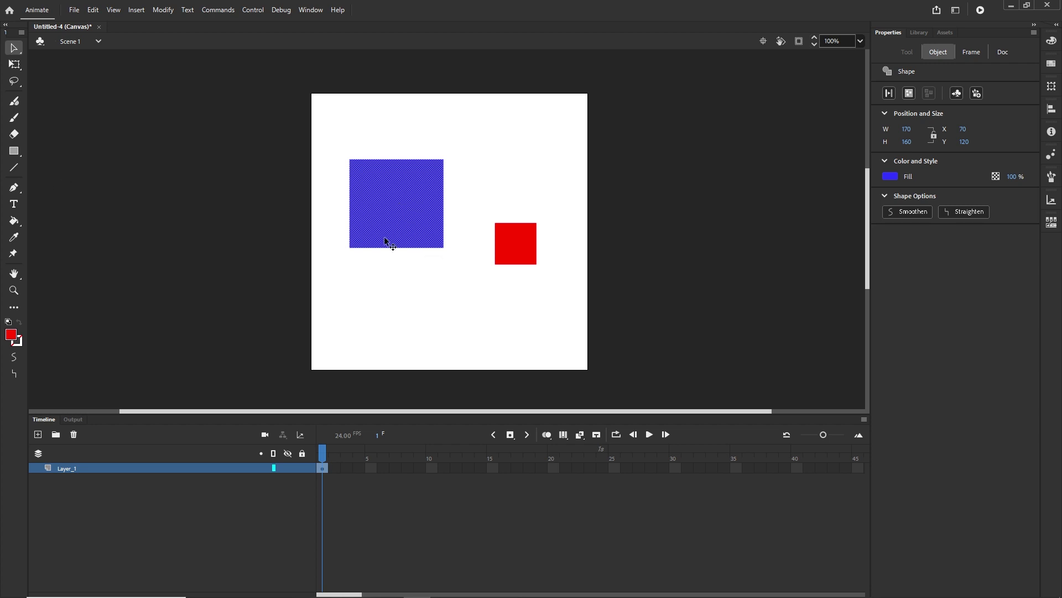
Step: Convert the blue square and the red square into drawing objects
{"action": "left_click", "coordinate": [454, 280]}
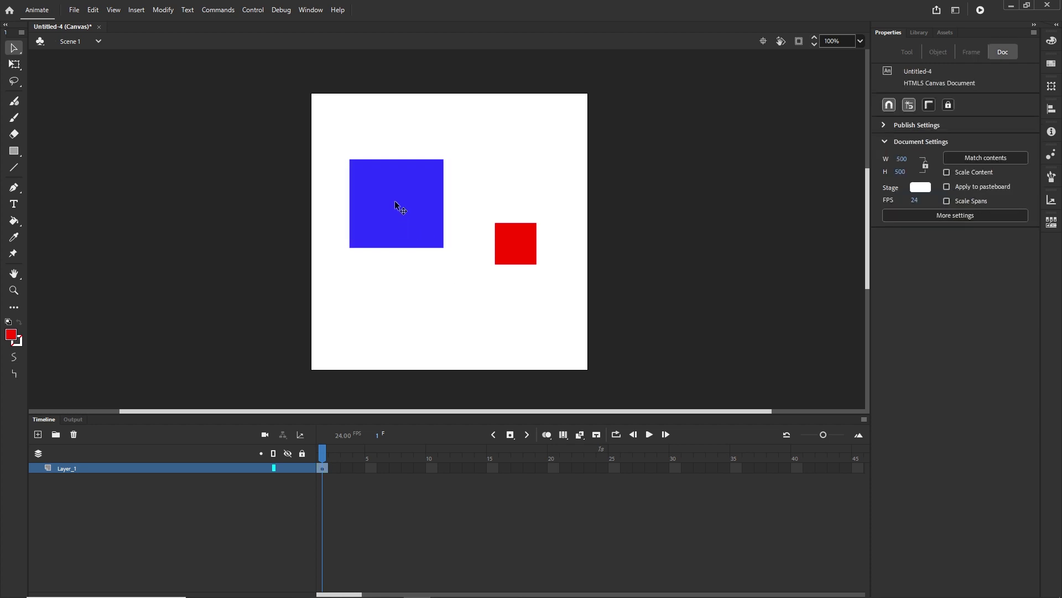
{"action": "left_click", "coordinate": [397, 208]}
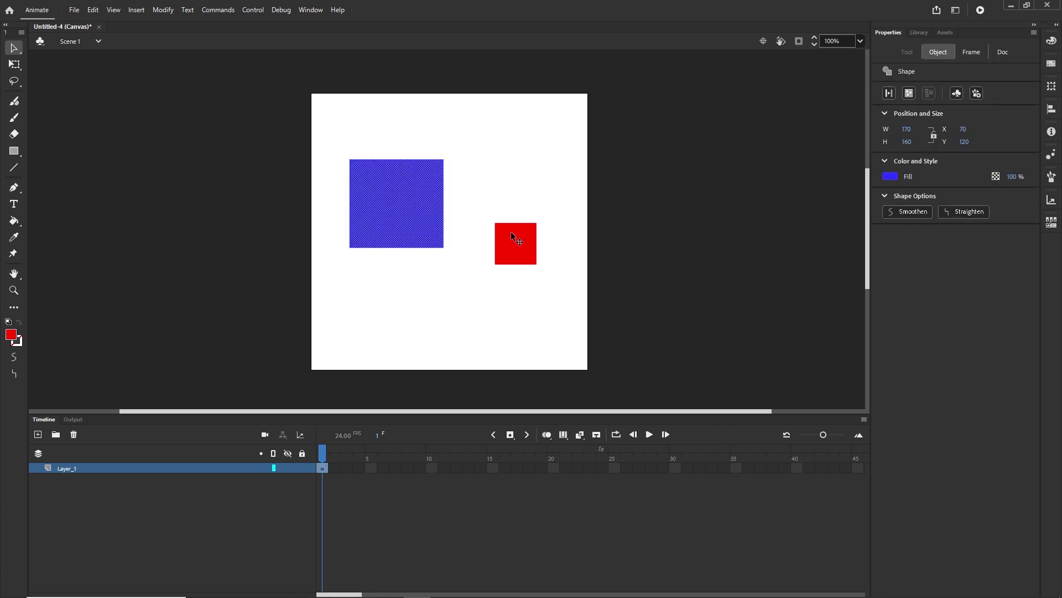
{"action": "left_click", "coordinate": [909, 94]}
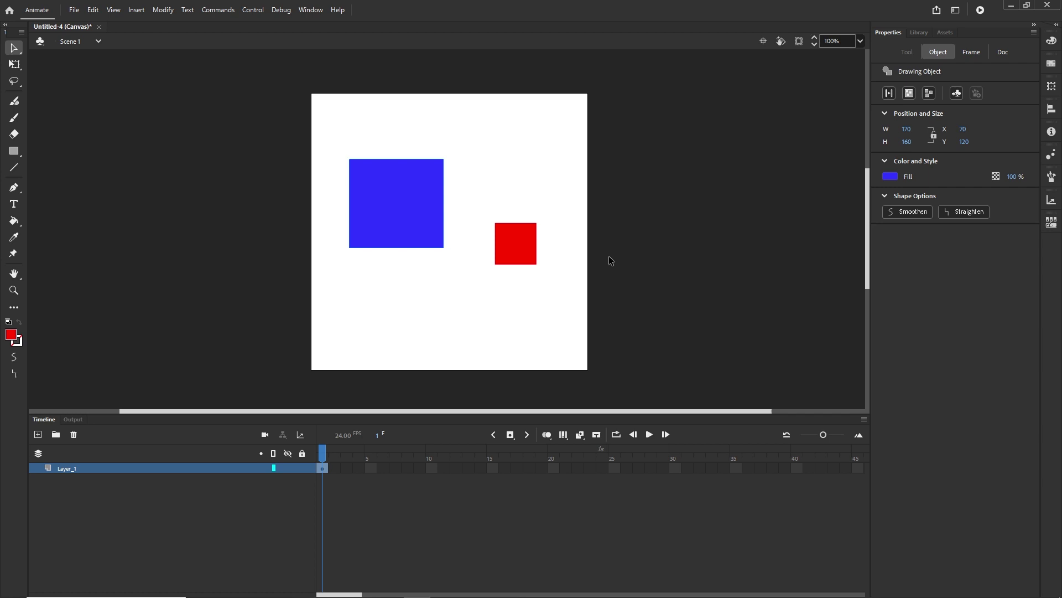
{"action": "left_click", "coordinate": [521, 249]}
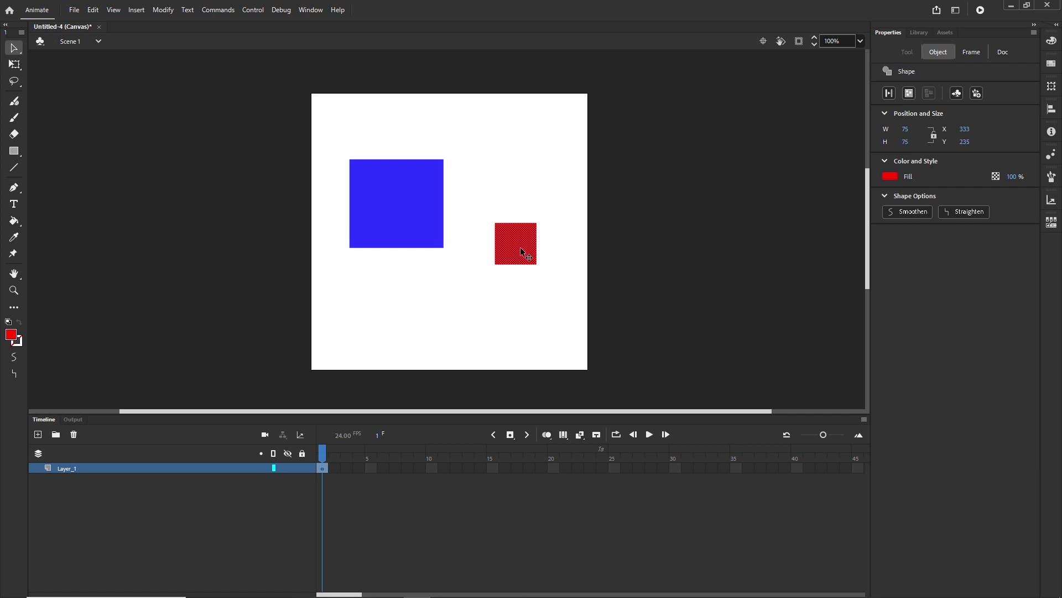
{"action": "left_click", "coordinate": [909, 94]}
Step: Move the red drawing object onto the blue one, overlapping without cutting it
{"action": "left_click", "coordinate": [487, 331]}
{"action": "mouse_move", "coordinate": [526, 260]}
{"action": "left_mouse_down"}
{"action": "mouse_move", "coordinate": [416, 241]}
{"action": "mouse_move", "coordinate": [459, 269]}
{"action": "left_mouse_up"}
{"action": "left_click", "coordinate": [416, 306]}
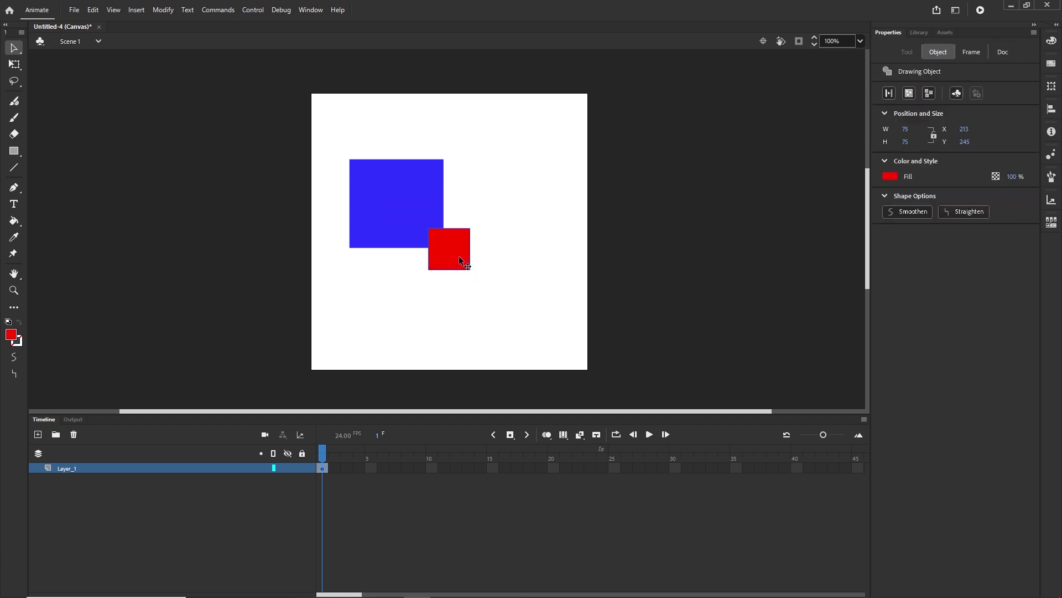
Step: Delete the red square and select the blue square
{"action": "left_click", "coordinate": [389, 257]}
{"action": "left_click", "coordinate": [441, 255]}
{"action": "key", "text": "Delete"}
{"action": "left_click", "coordinate": [374, 227]}
Step: Delete the blue square, turn Object Drawing off, then draw and delete a test red square
{"action": "key", "text": "Delete"}
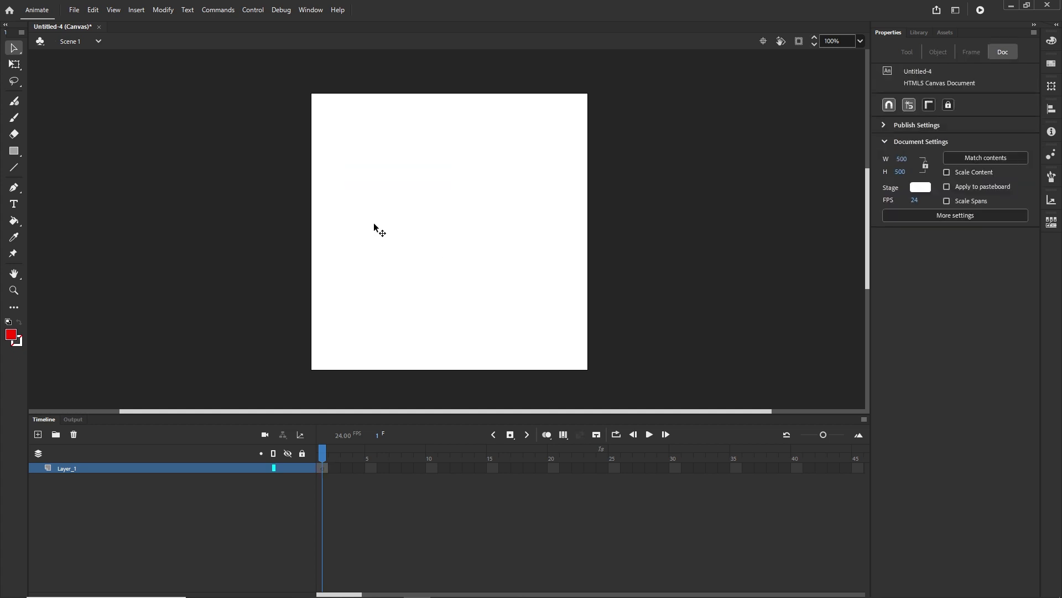
{"action": "left_click", "coordinate": [13, 155]}
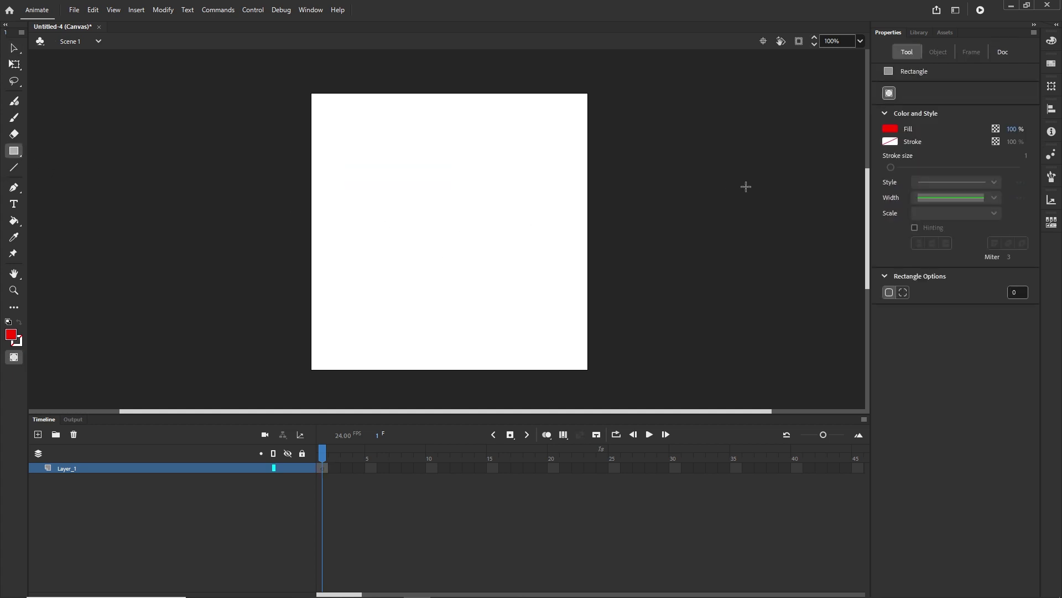
{"action": "left_click", "coordinate": [888, 93]}
{"action": "left_click_drag", "start_coordinate": [421, 181], "coordinate": [464, 223]}
{"action": "left_click", "coordinate": [9, 48]}
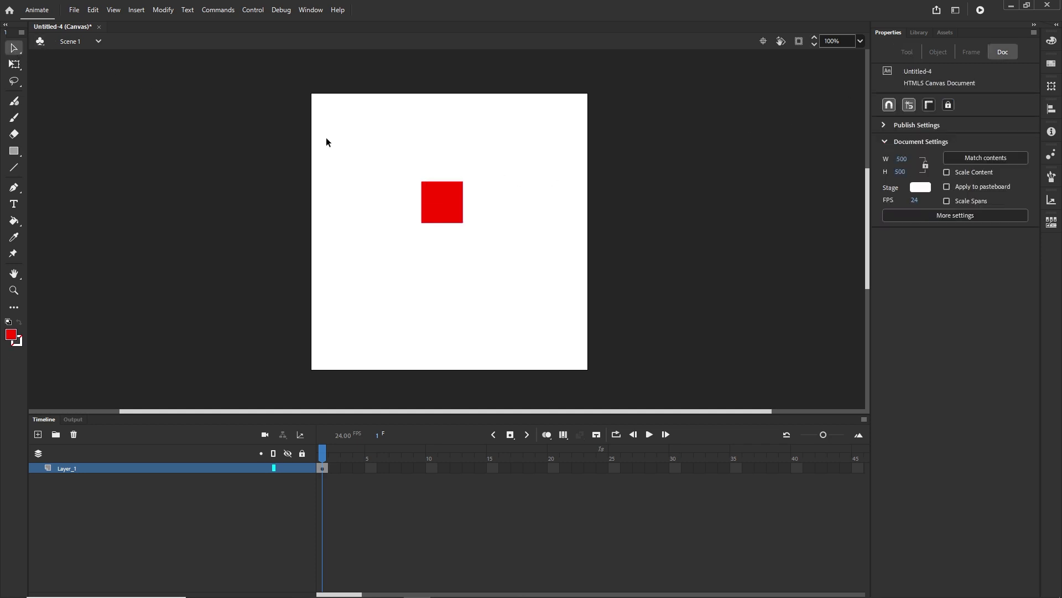
{"action": "left_click", "coordinate": [458, 211]}
{"action": "key", "text": "Delete"}
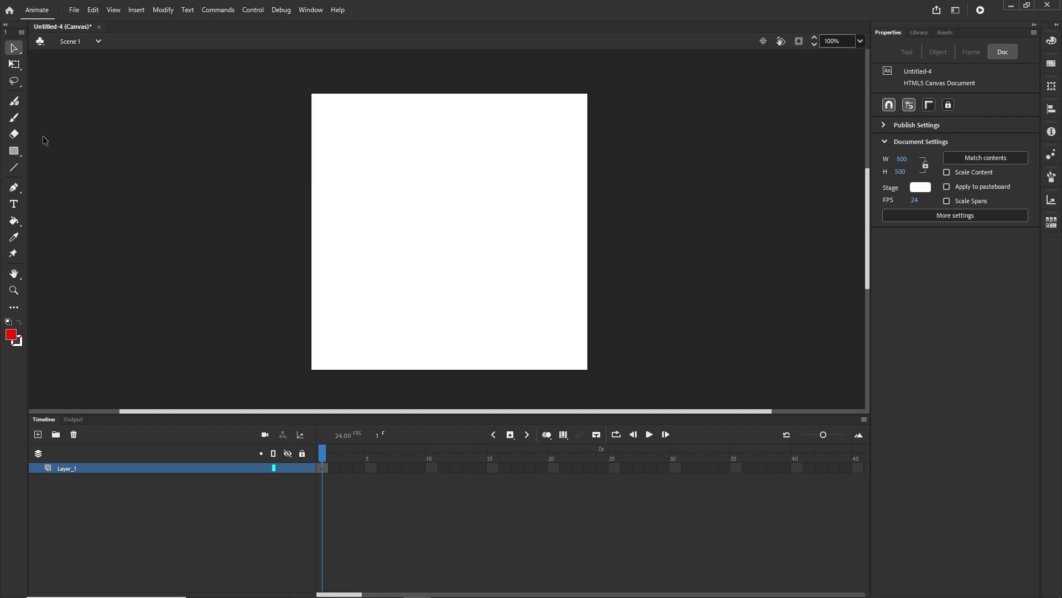
Step: Draw a larger red rectangle at the stage centre and add Layer_2 above Layer_1
{"action": "left_click", "coordinate": [17, 157]}
{"action": "left_click_drag", "start_coordinate": [371, 187], "coordinate": [467, 266]}
{"action": "left_click", "coordinate": [13, 48]}
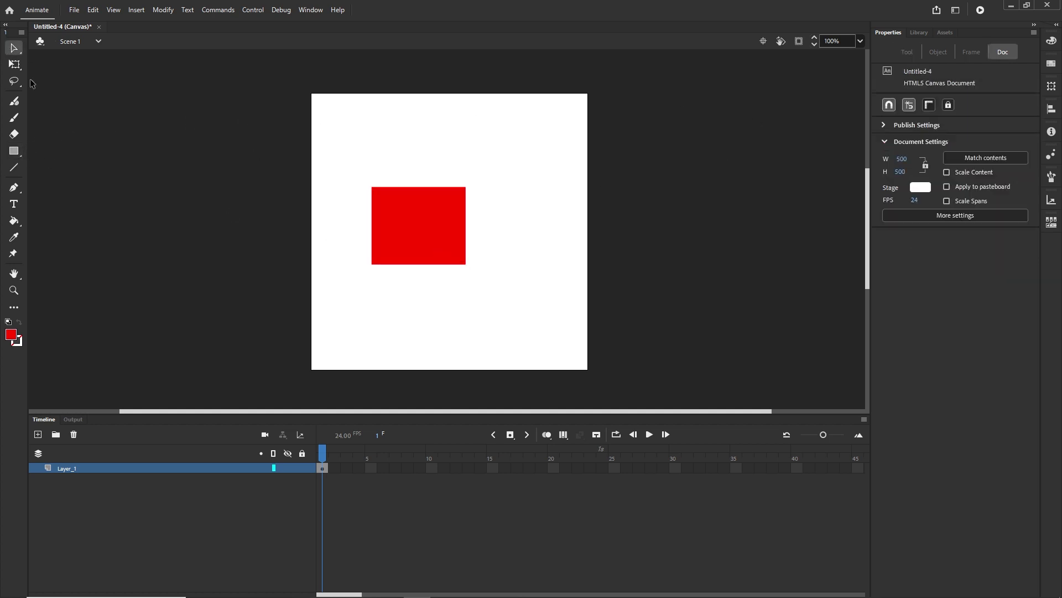
{"action": "left_click", "coordinate": [38, 434]}
Step: On Layer_2, draw a blue-filled rectangle overlapping the red one, then move it aside
{"action": "left_click", "coordinate": [14, 152]}
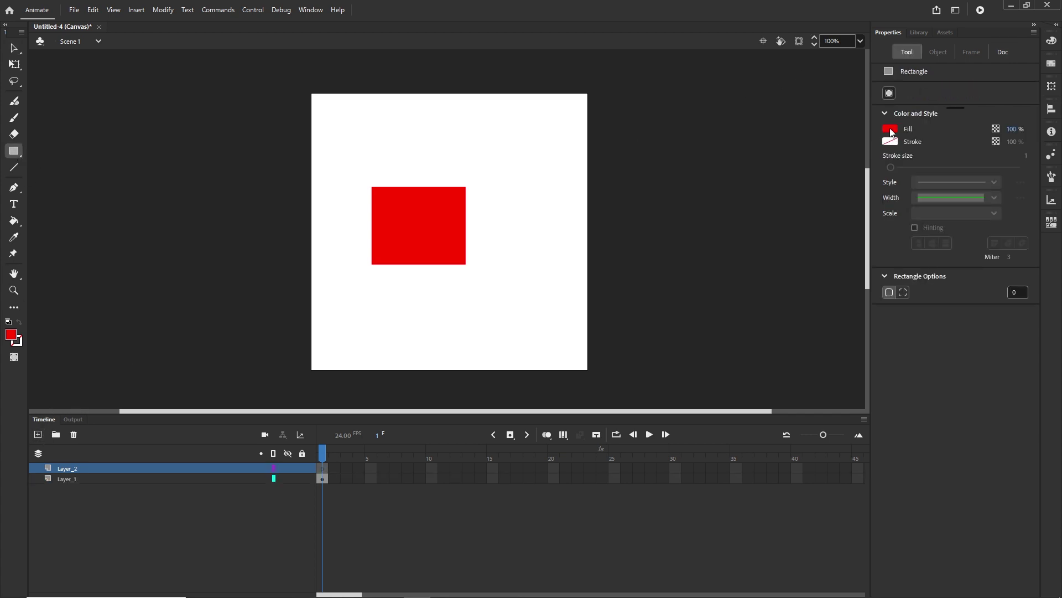
{"action": "left_click", "coordinate": [890, 129]}
{"action": "left_click", "coordinate": [811, 197]}
{"action": "left_click_drag", "start_coordinate": [410, 236], "coordinate": [482, 297]}
{"action": "left_click", "coordinate": [15, 49]}
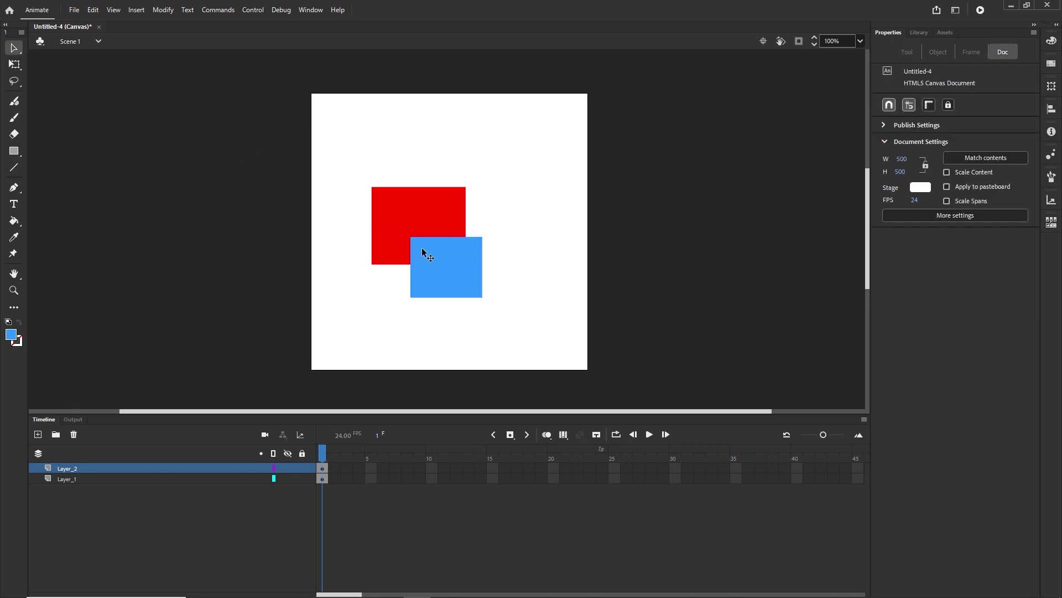
{"action": "left_click_drag", "start_coordinate": [422, 247], "coordinate": [516, 197]}
Step: Delete the red rectangle, then the blue rectangle, leaving the stage blank
{"action": "left_click", "coordinate": [464, 278]}
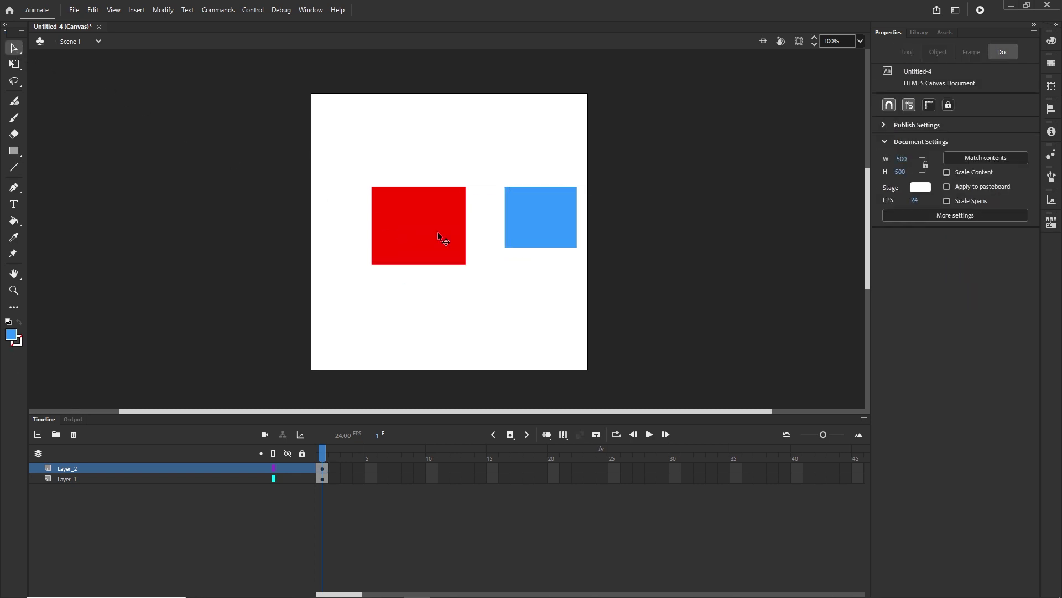
{"action": "left_click", "coordinate": [437, 231]}
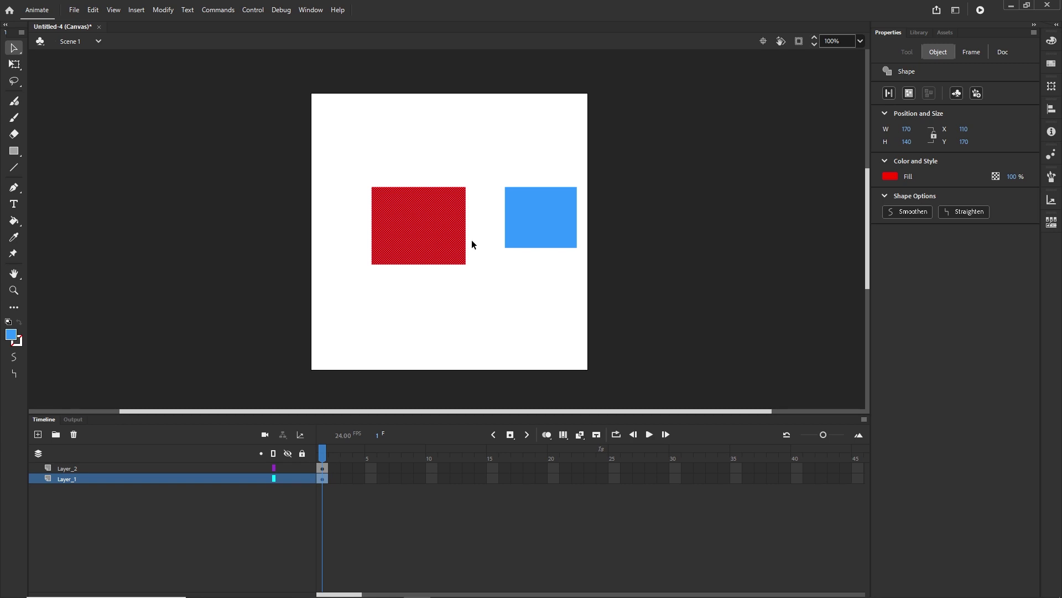
{"action": "key", "text": "Delete"}
{"action": "left_click_drag", "start_coordinate": [551, 242], "coordinate": [462, 260]}
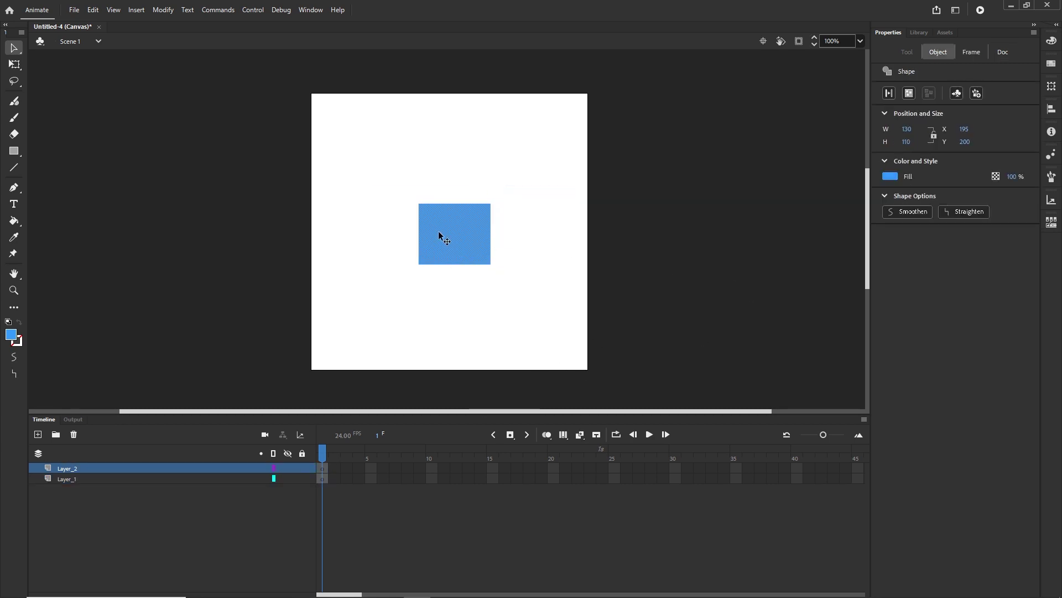
{"action": "key", "text": "Delete"}
Step: Choose the Rectangle Tool from the shape flyout, keeping blue fill and no stroke
{"action": "left_click", "coordinate": [13, 151]}
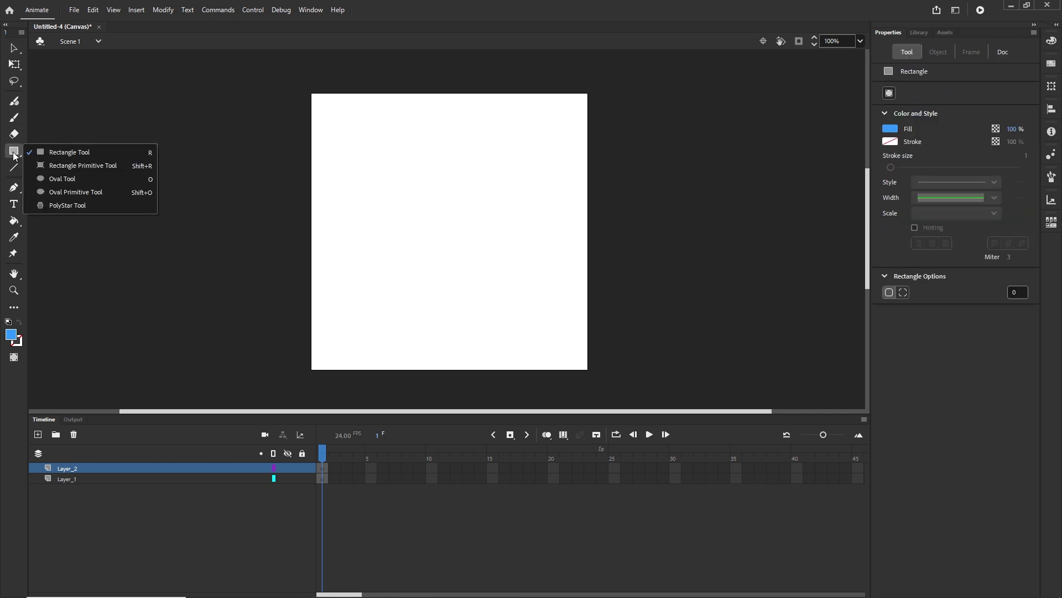
{"action": "left_click", "coordinate": [68, 155]}
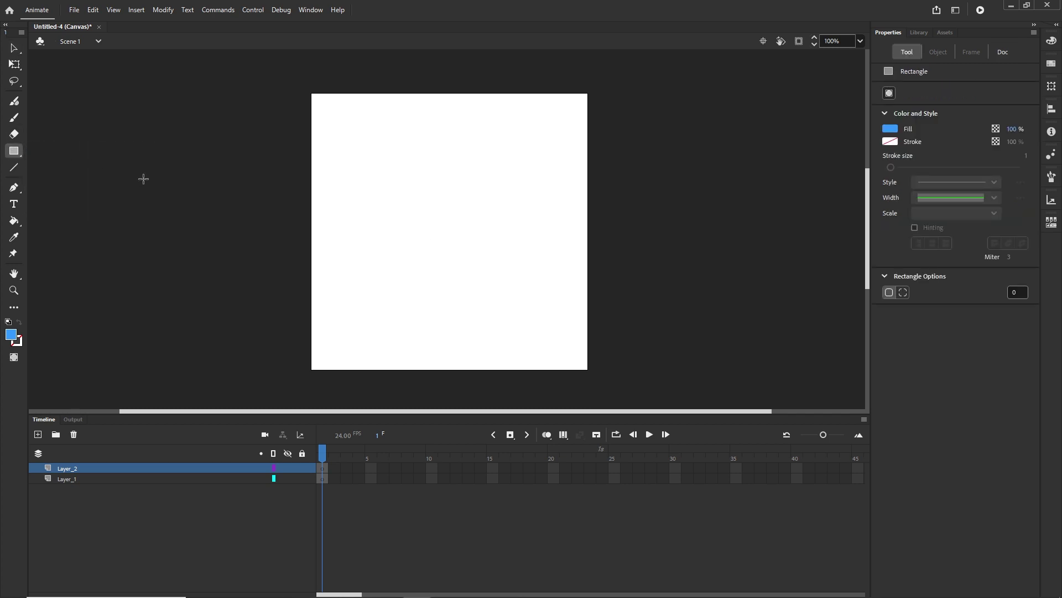